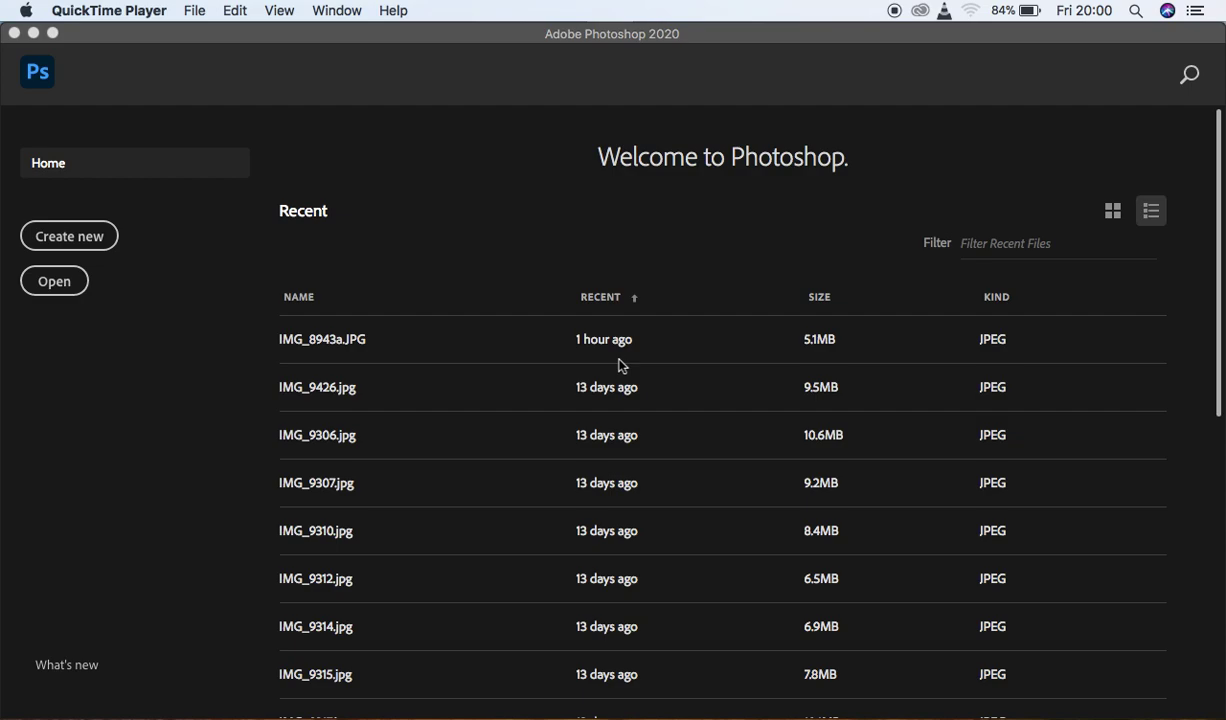
# Browse for an image to open and enter the wedding headshots folder on the New Volume drive
pyautogui.click(632, 50)
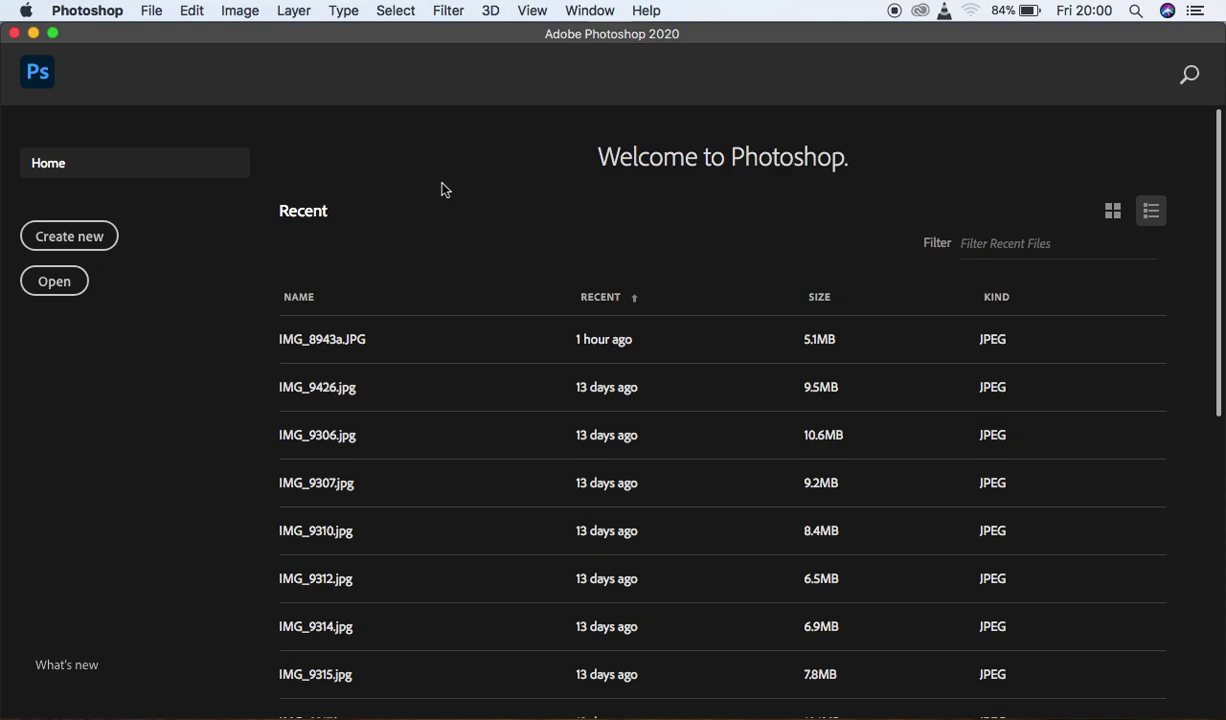
pyautogui.click(55, 285)
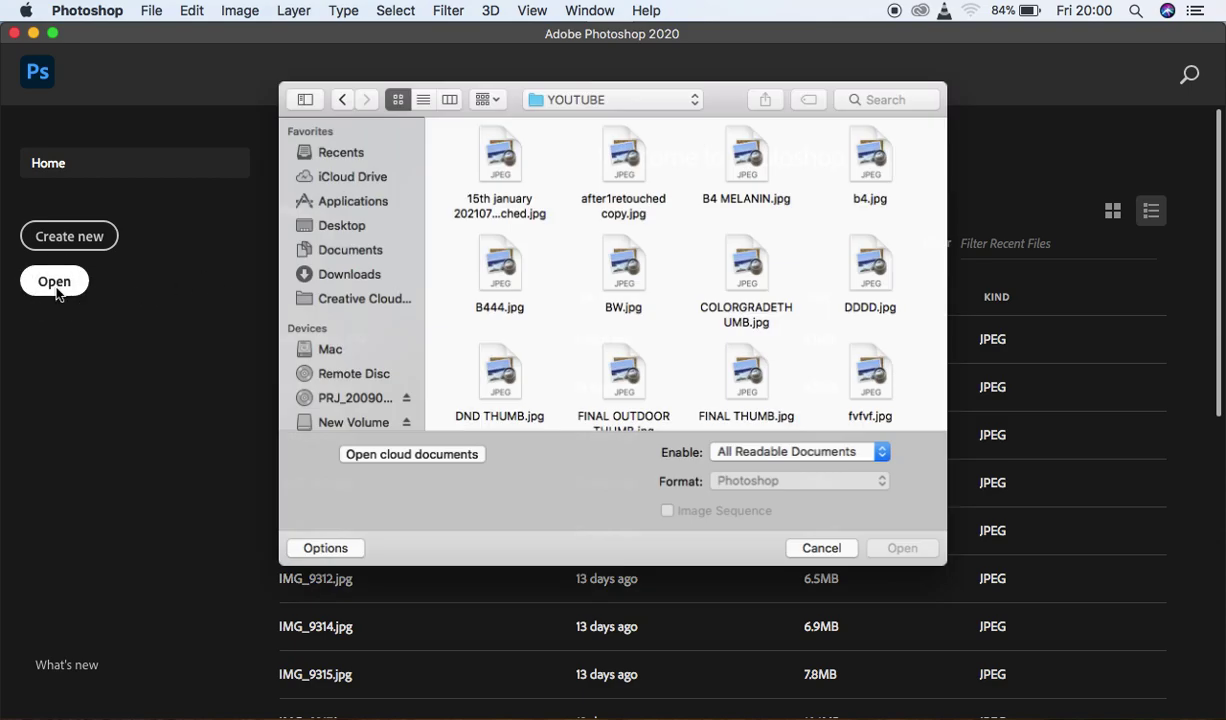
pyautogui.scroll(-3, 352, 362)
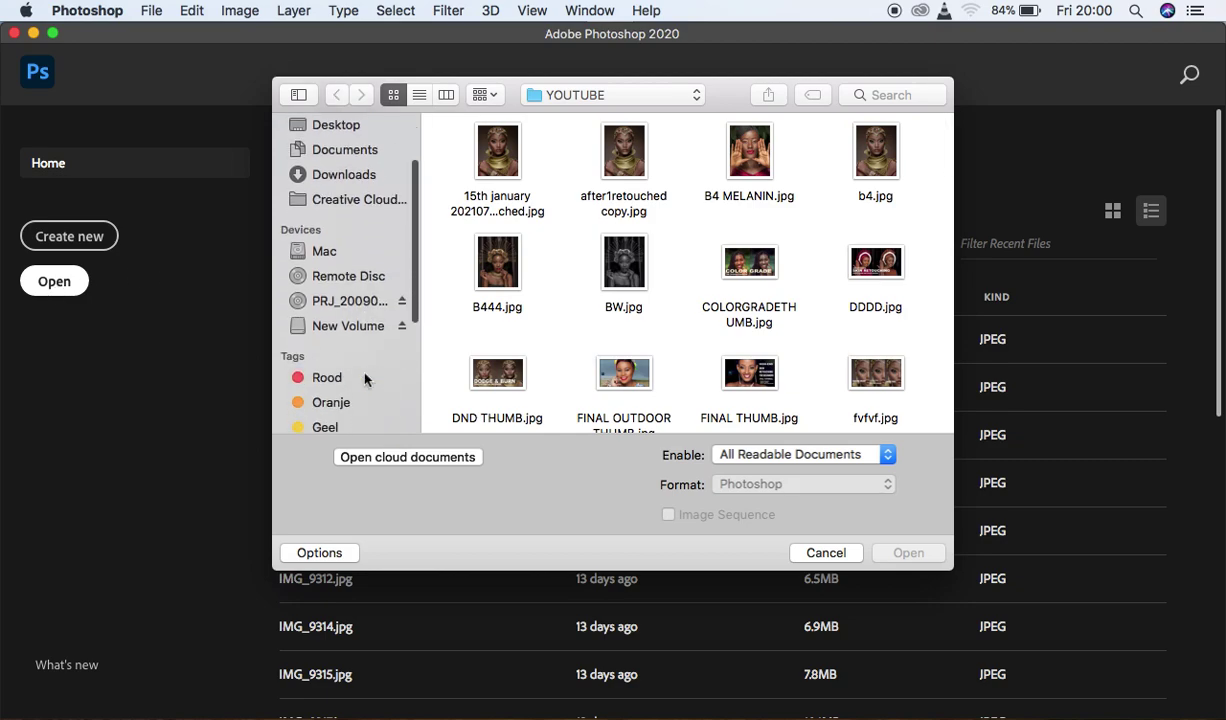
pyautogui.click(344, 327)
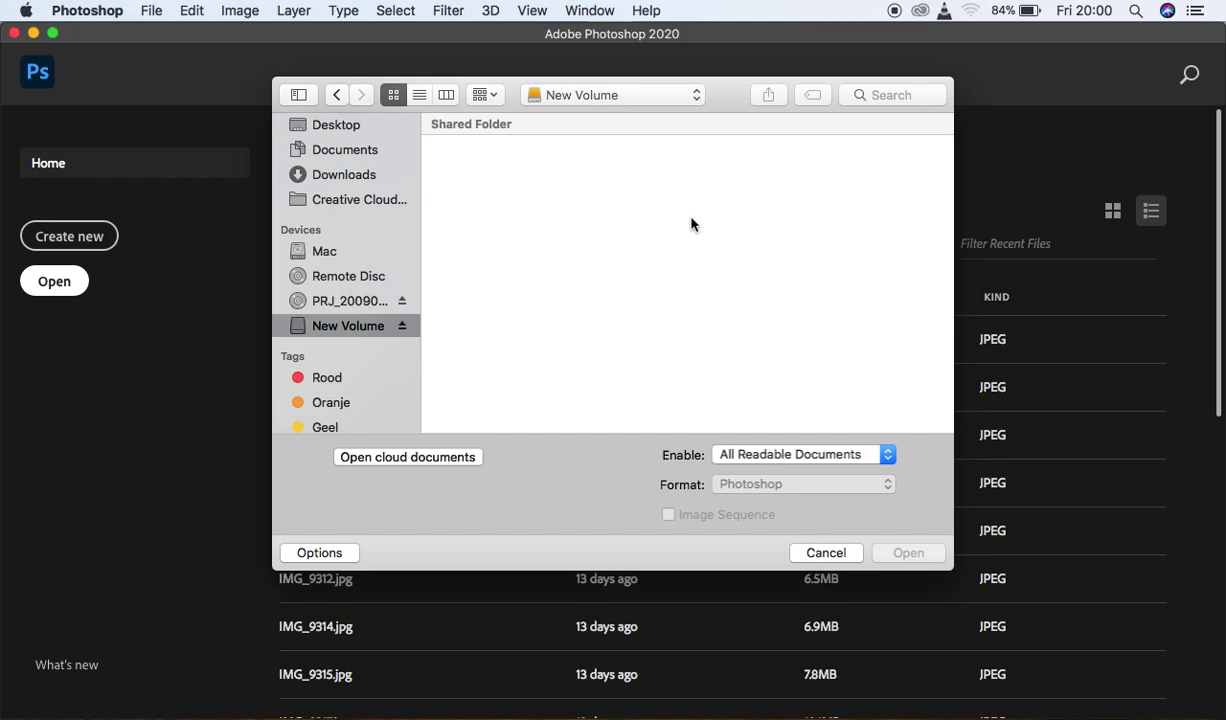
pyautogui.scroll(-3, 789, 288)
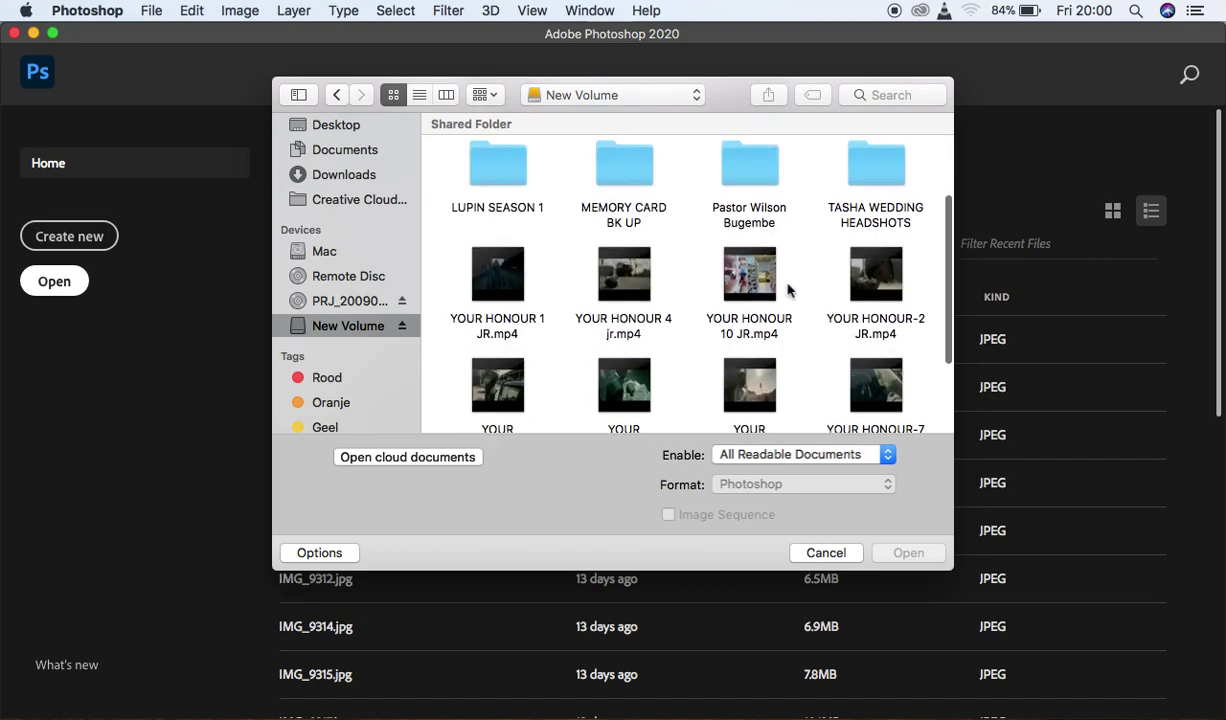
pyautogui.scroll(1, 790, 287)
pyautogui.click(866, 225)
pyautogui.doubleClick(866, 225)
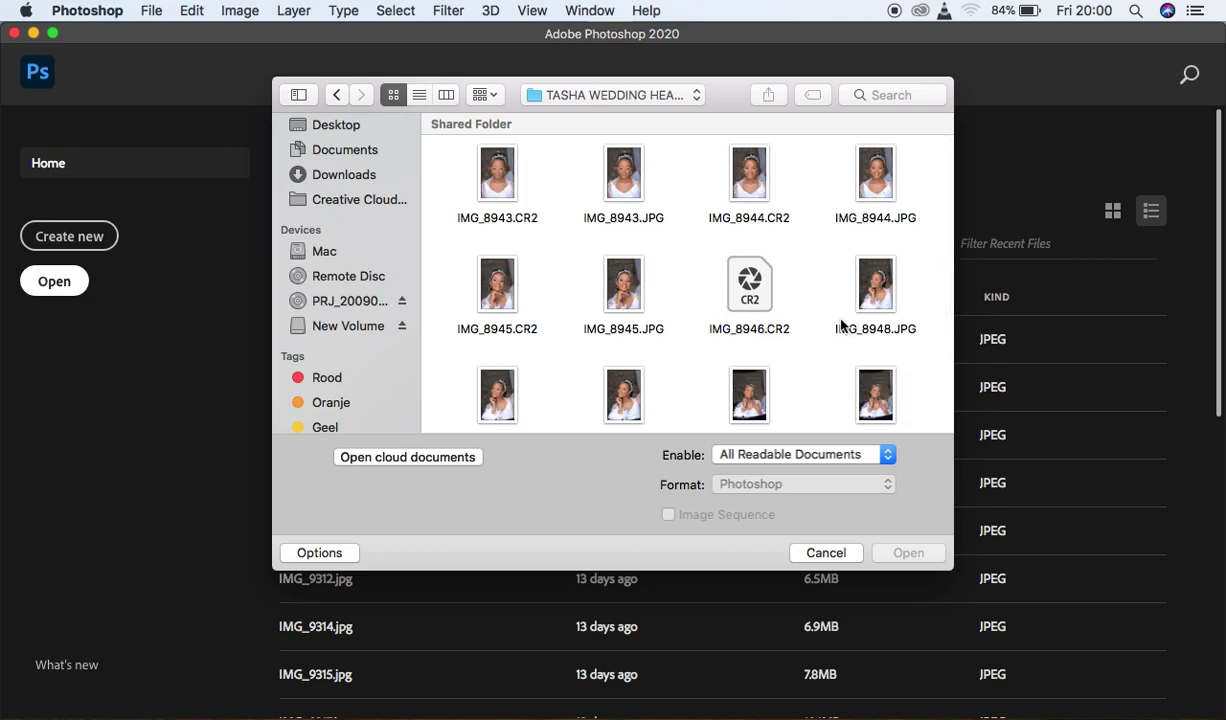
# Open the raw photo IMG_8949.CR2 from the wedding headshots folder in Camera Raw
pyautogui.scroll(-2, 840, 325)
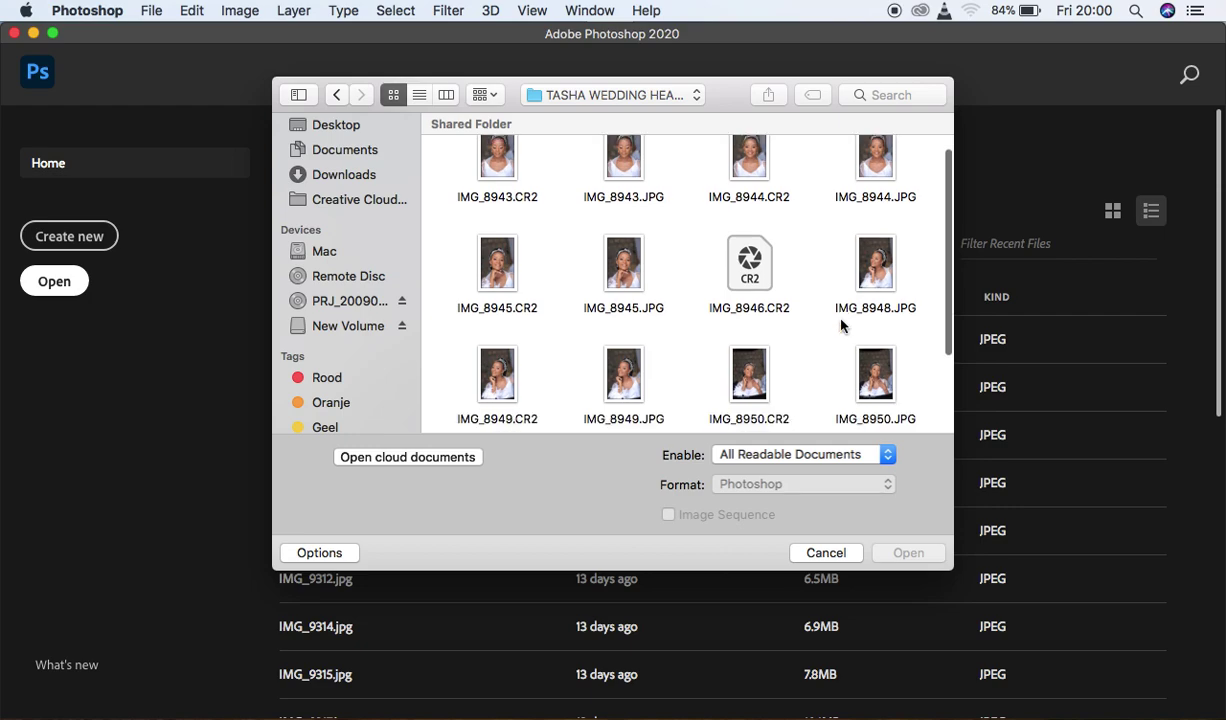
pyautogui.click(498, 337)
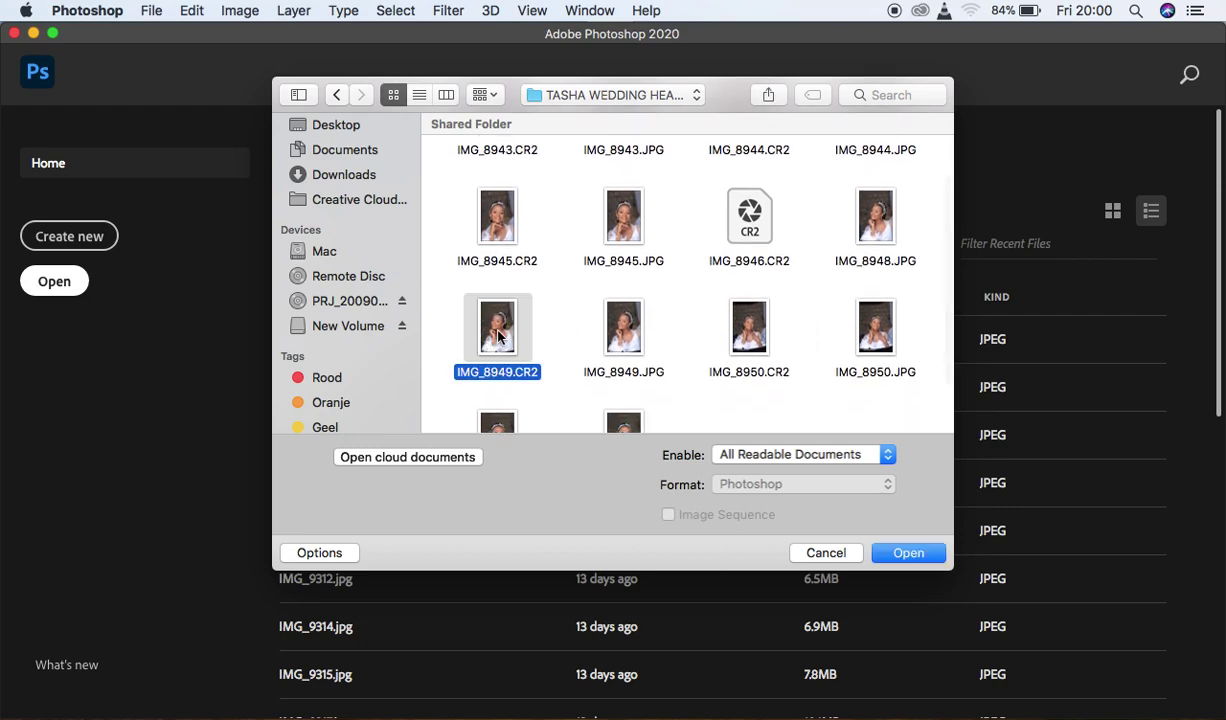
pyautogui.click(897, 556)
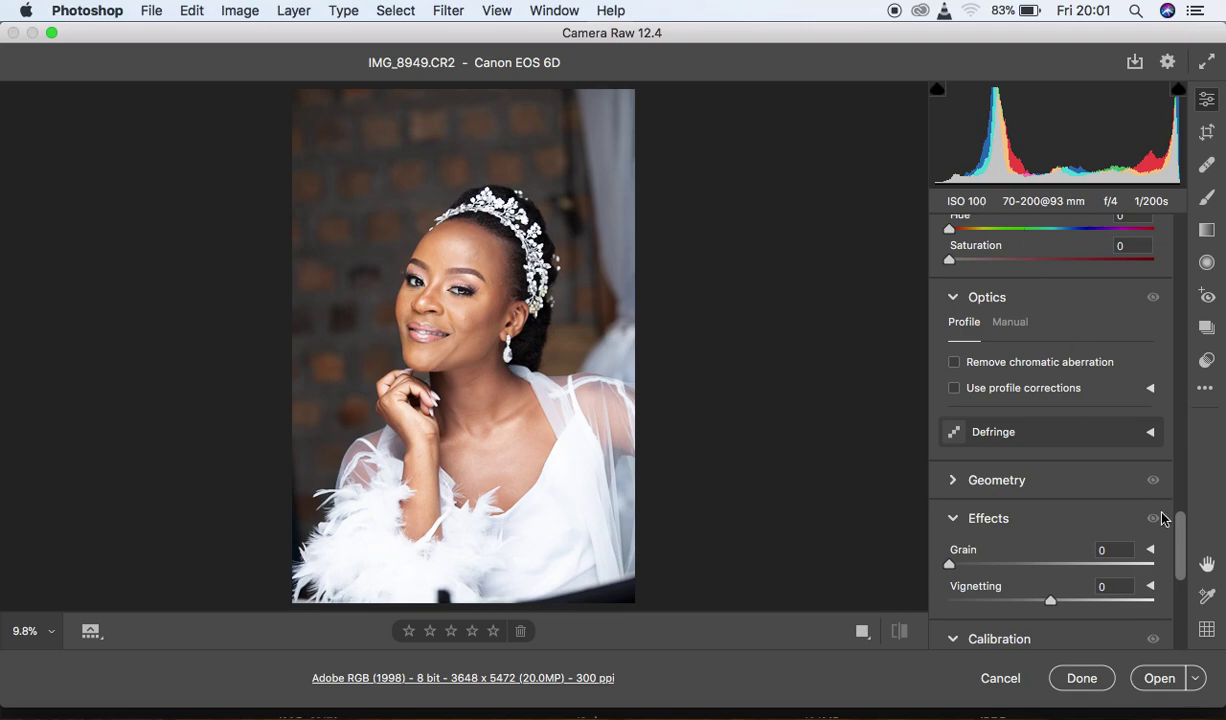
# Set the photo's profile to Adobe Landscape and compare the result with the original settings
pyautogui.moveTo(1184, 553); pyautogui.dragTo(1182, 235)
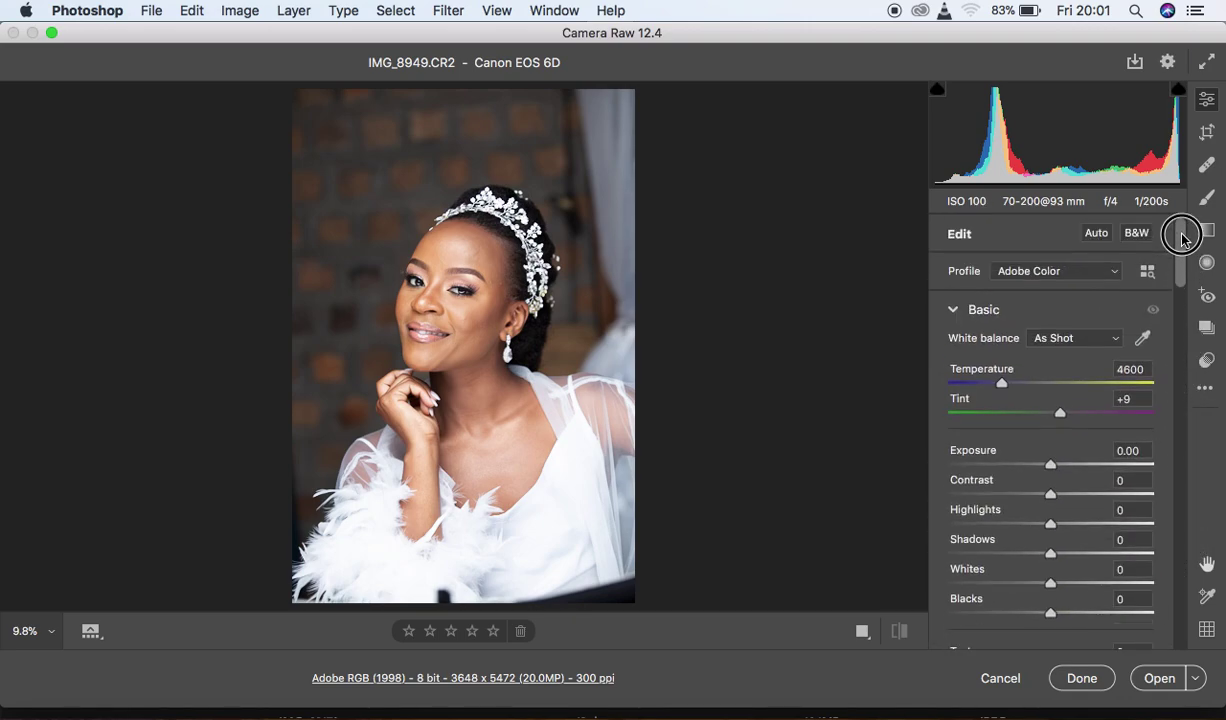
pyautogui.click(661, 330)
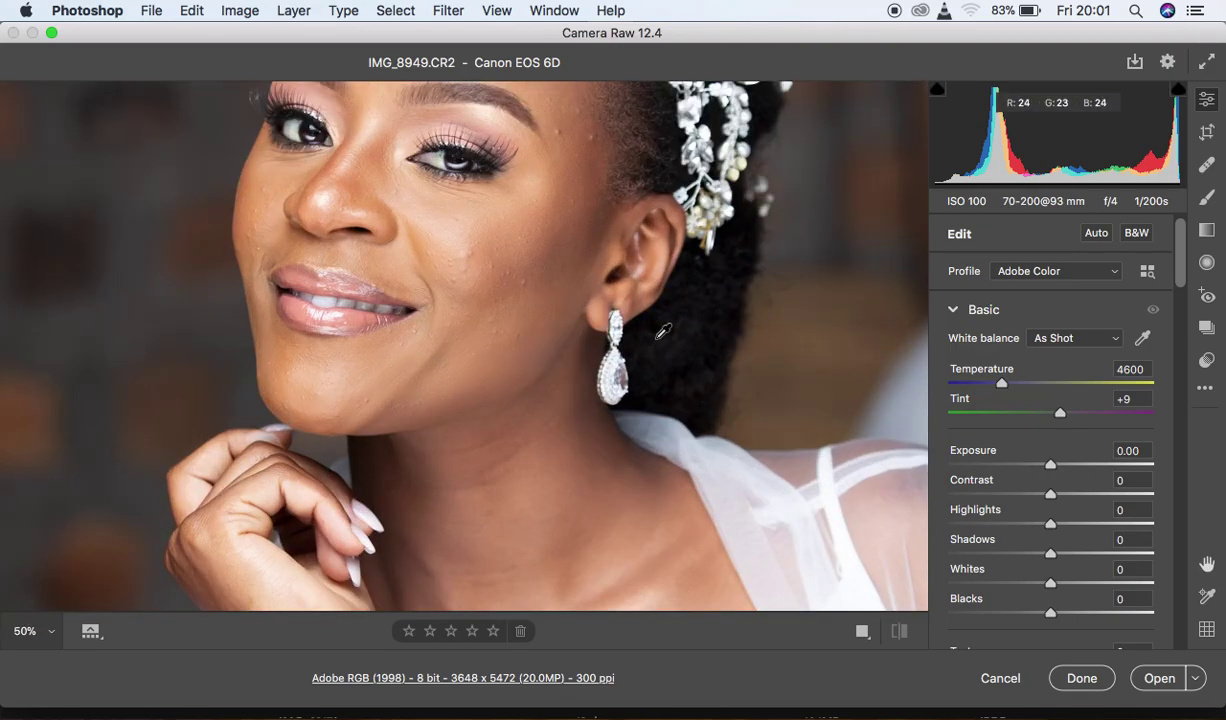
pyautogui.click(661, 330)
pyautogui.keyDown('alt'); pyautogui.click(661, 330); pyautogui.keyUp('alt')
pyautogui.keyDown('alt'); pyautogui.click(661, 330); pyautogui.keyUp('alt')
pyautogui.keyDown('alt'); pyautogui.click(661, 330); pyautogui.keyUp('alt')
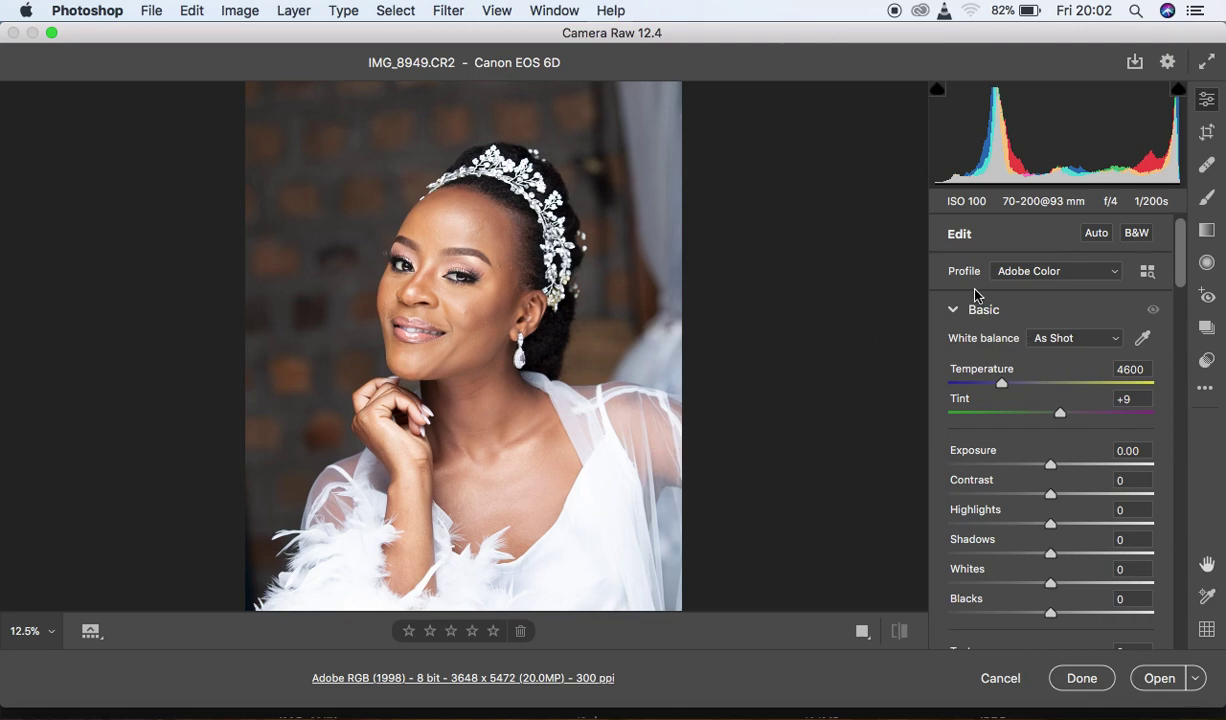
pyautogui.click(1051, 279)
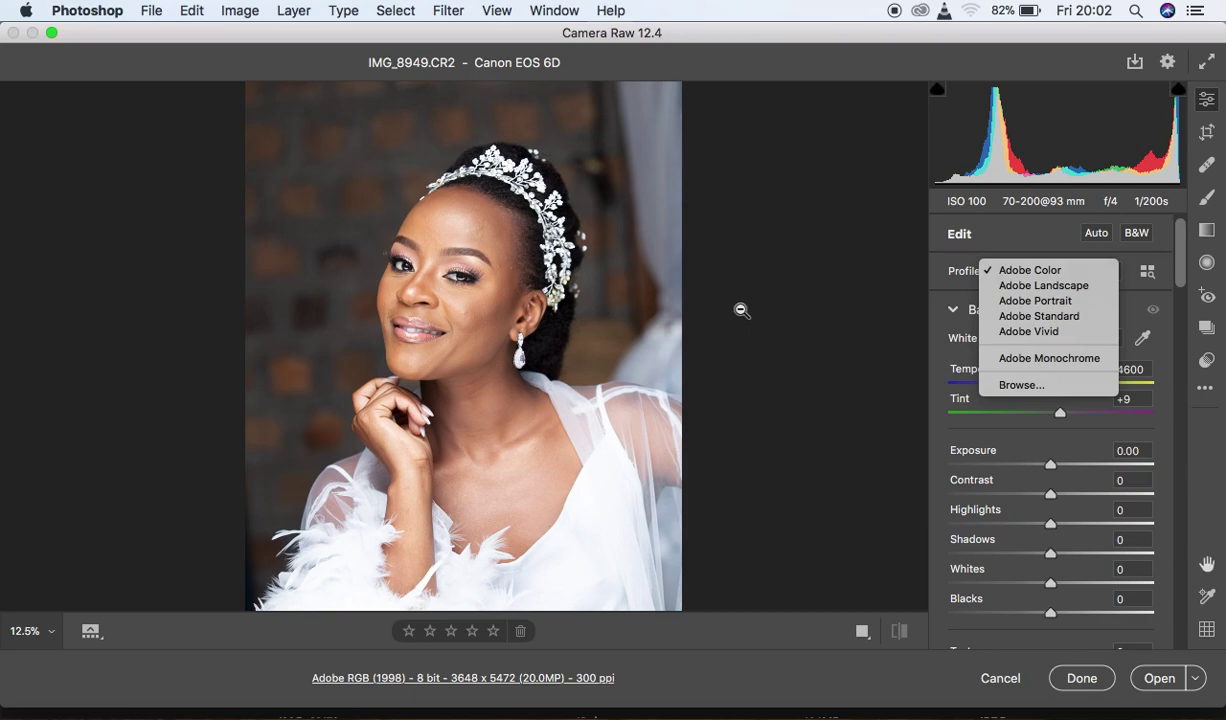
pyautogui.click(1029, 287)
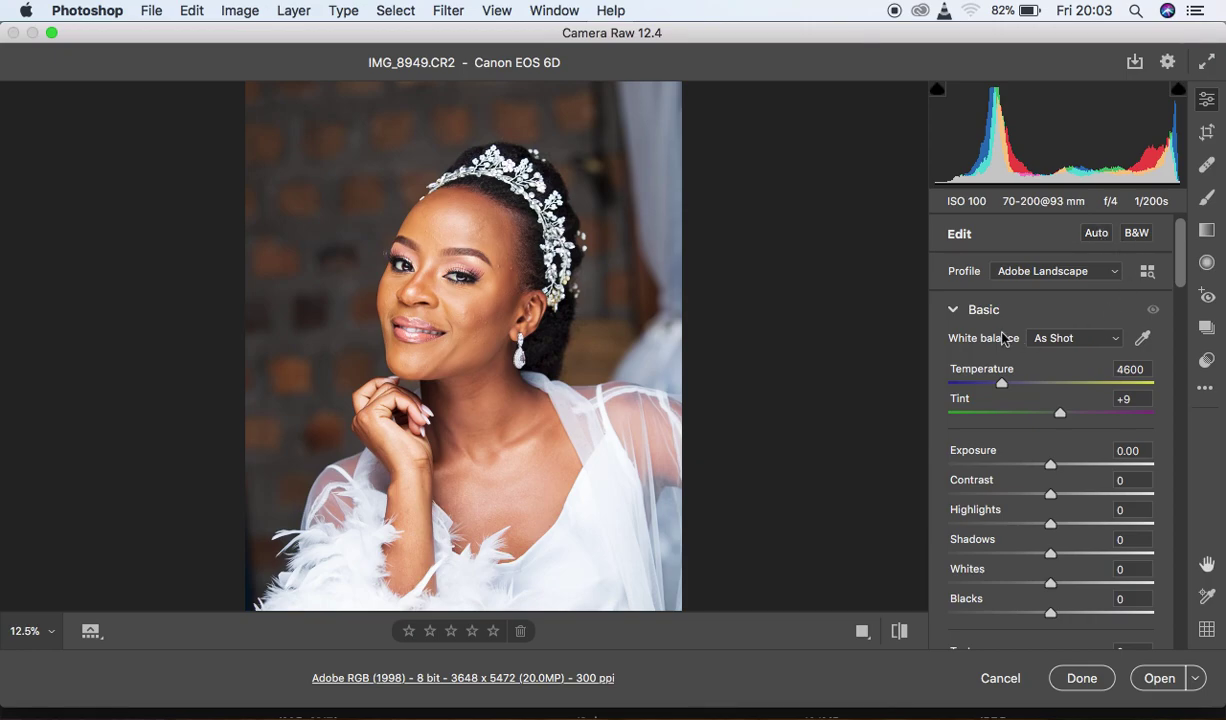
pyautogui.click(899, 632)
pyautogui.click(899, 632)
pyautogui.press('super+equal')
pyautogui.press('super+minus')
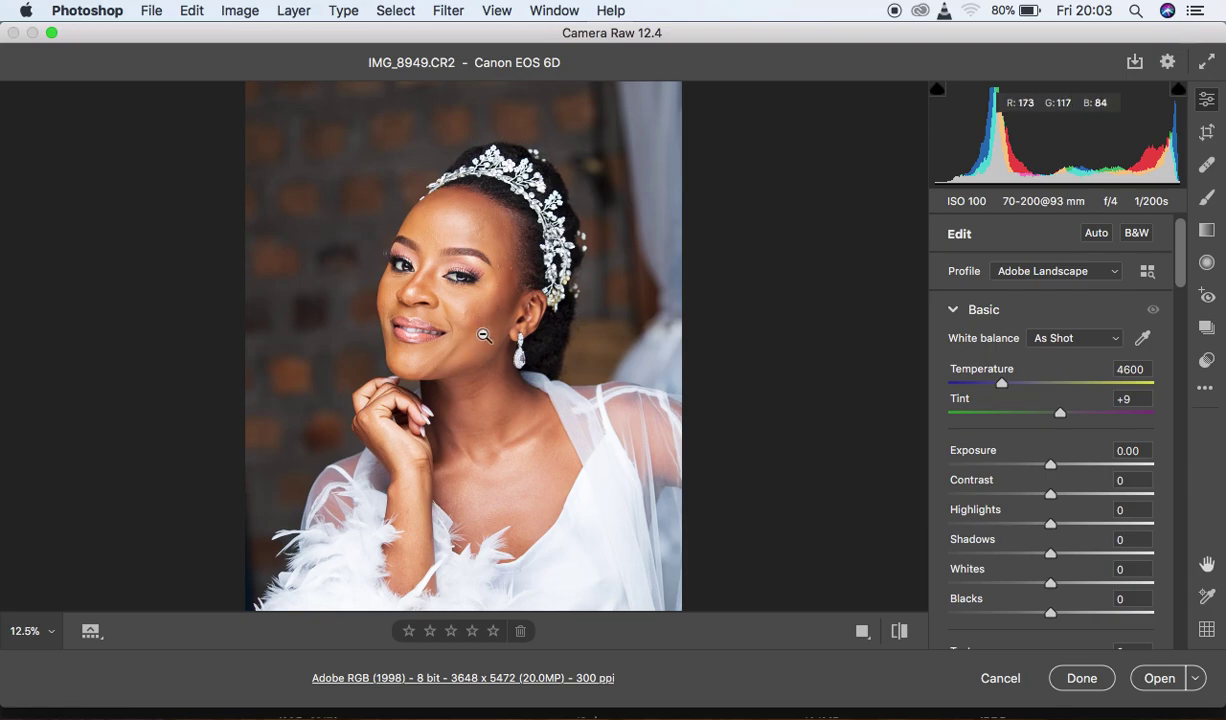
# Lower the photo's Highlights to -100 and its Whites to -46
pyautogui.click(1182, 266)
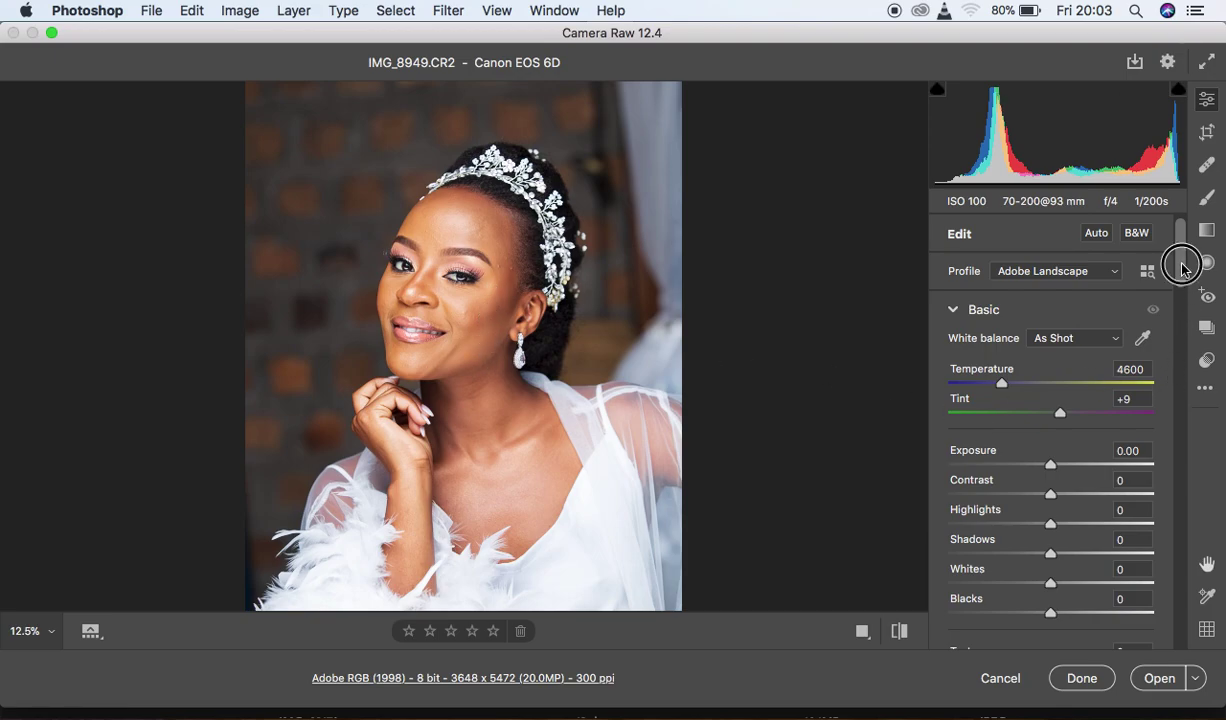
pyautogui.moveTo(1182, 266); pyautogui.dragTo(1182, 293)
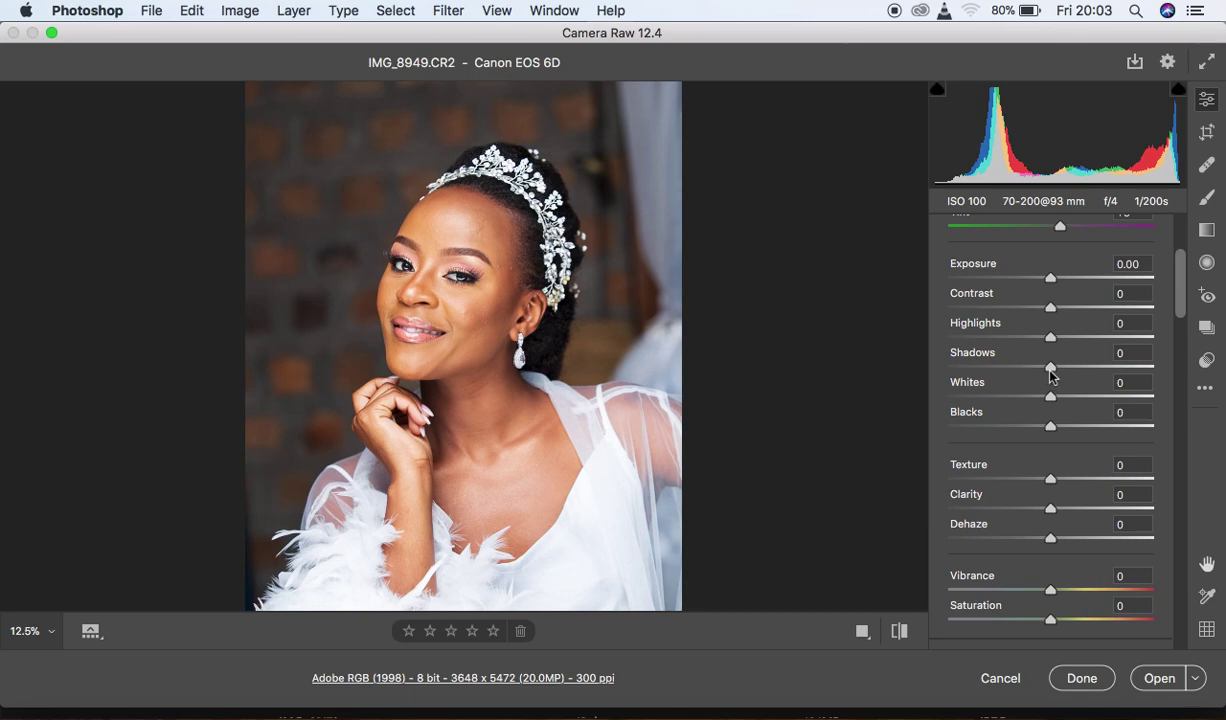
pyautogui.moveTo(1050, 337); pyautogui.dragTo(944, 339)
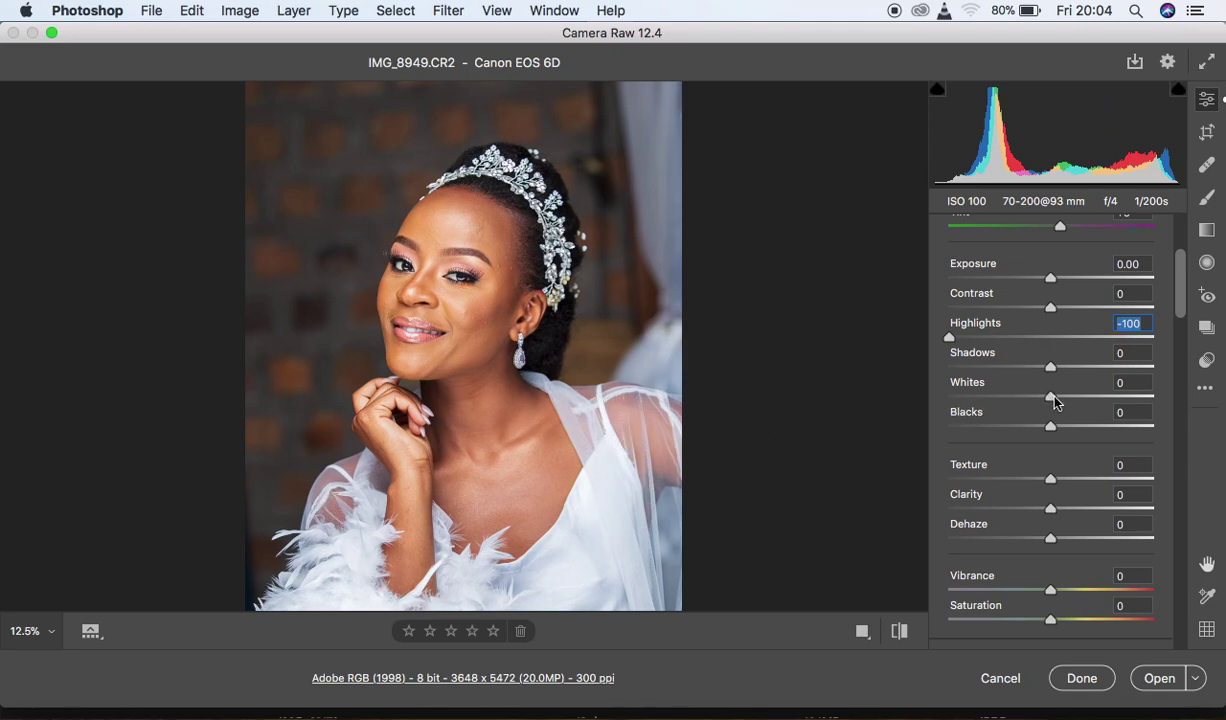
pyautogui.moveTo(1055, 402); pyautogui.dragTo(1004, 397)
# Compare the portrait's highlights and whites repeatedly between the original and current settings
pyautogui.click(898, 632)
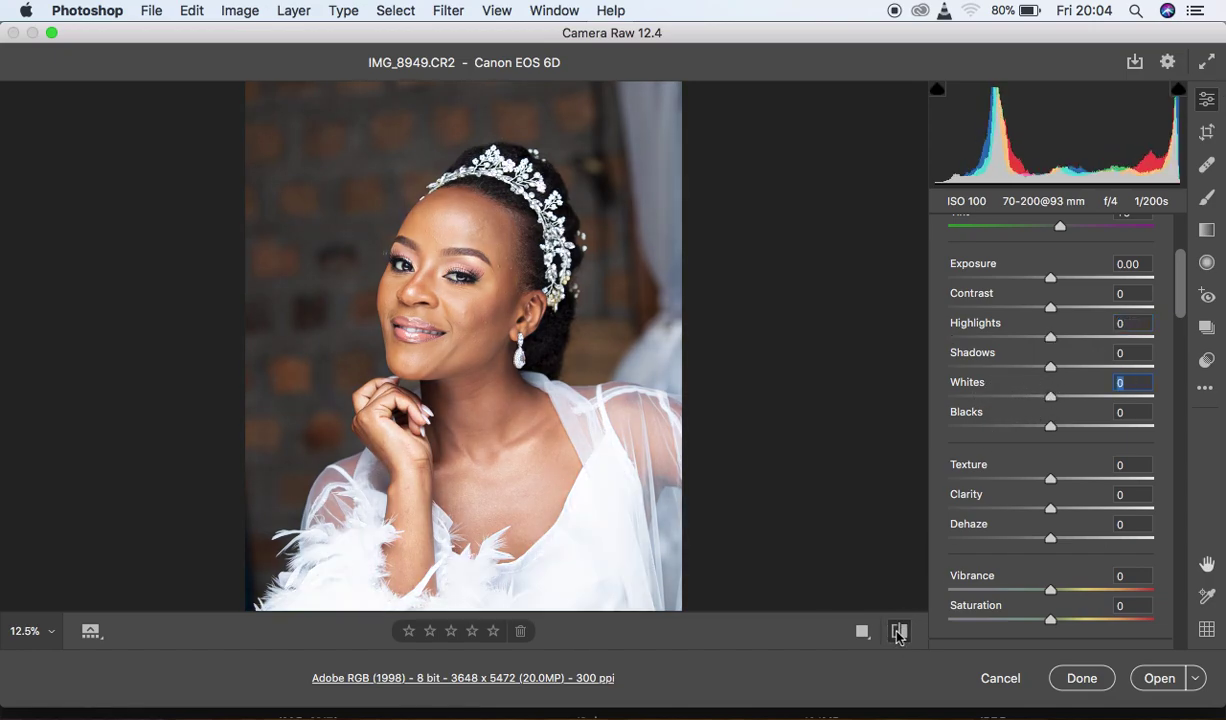
pyautogui.click(898, 632)
pyautogui.click(898, 632)
pyautogui.click(898, 632)
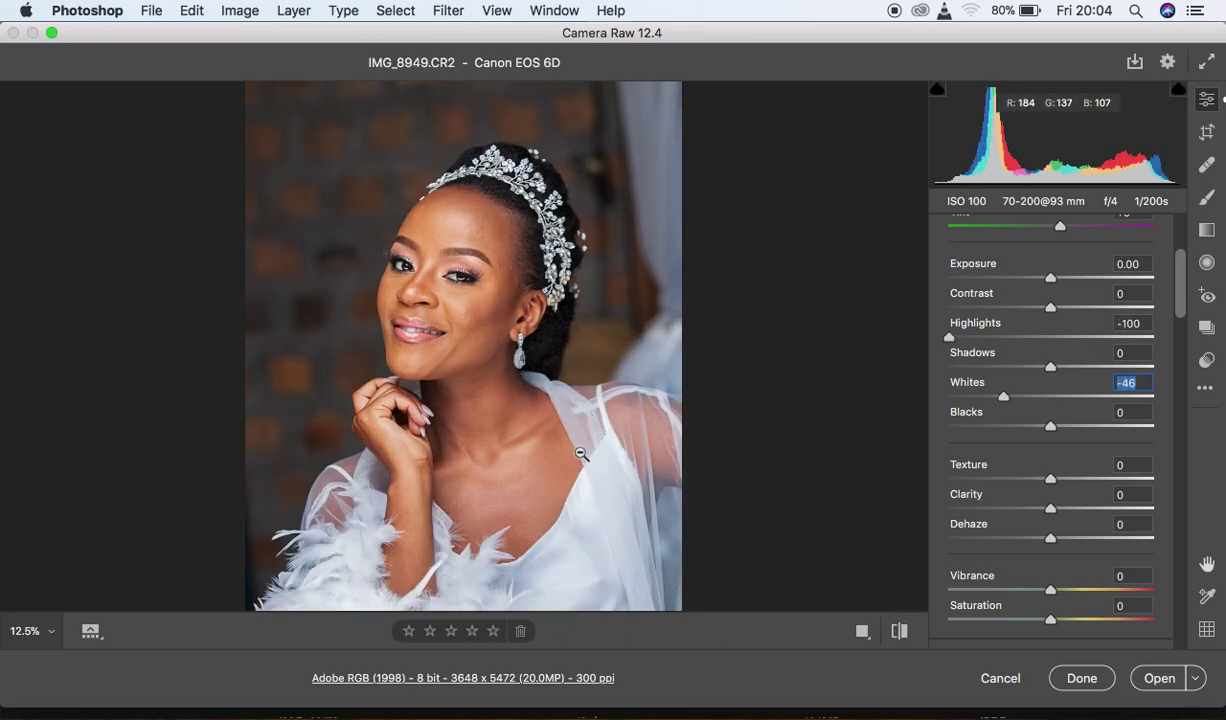
pyautogui.click(899, 632)
pyautogui.click(900, 632)
pyautogui.click(900, 632)
pyautogui.click(900, 632)
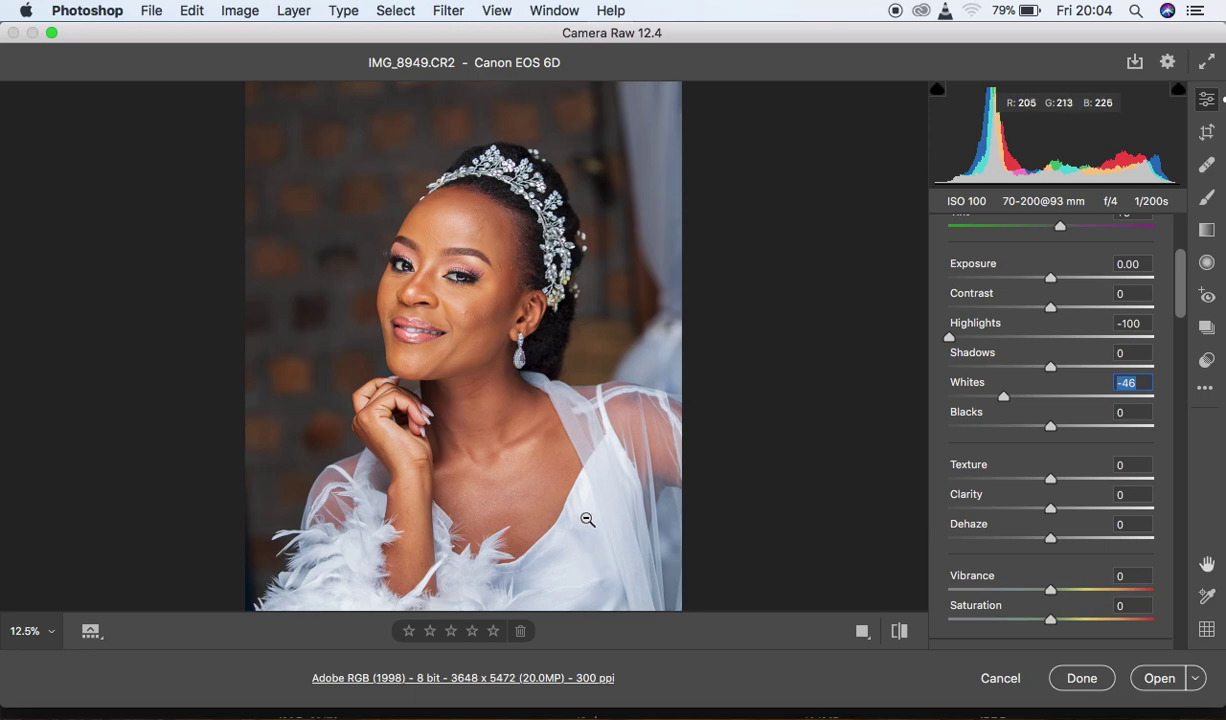
# Lower the Blacks to -11 and set the white balance Tint to +4
pyautogui.moveTo(1059, 433); pyautogui.dragTo(1042, 430)
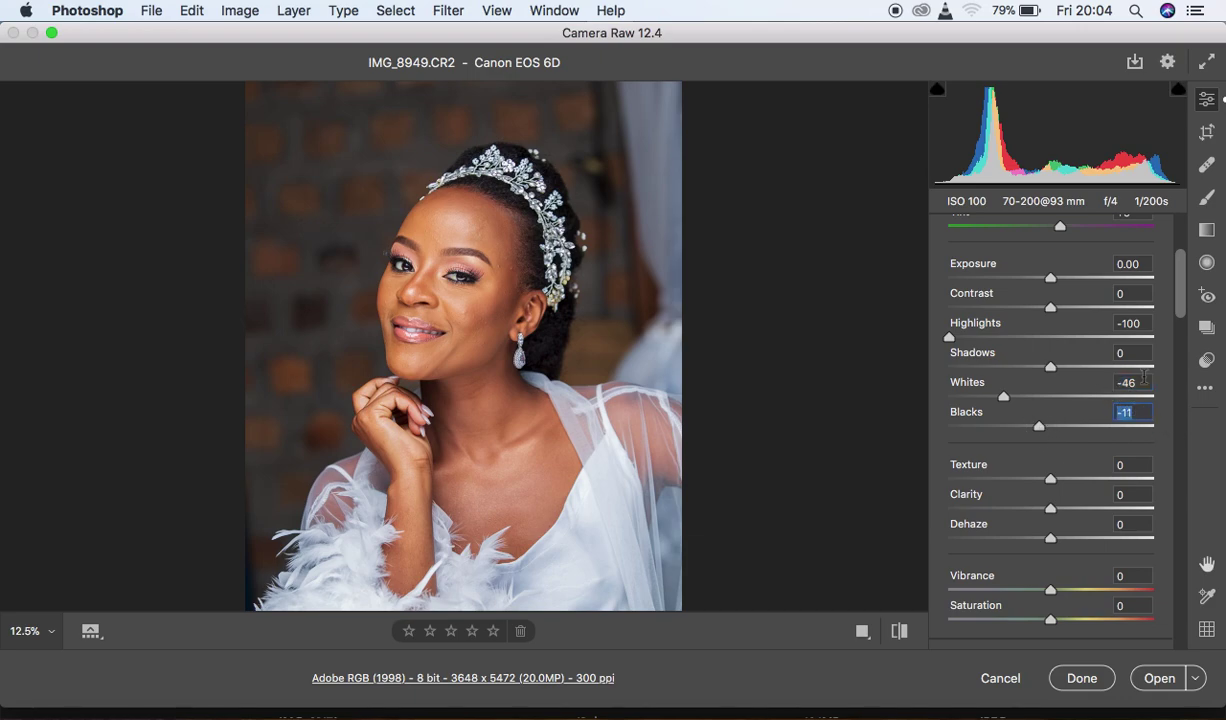
pyautogui.moveTo(1182, 320); pyautogui.dragTo(1182, 298)
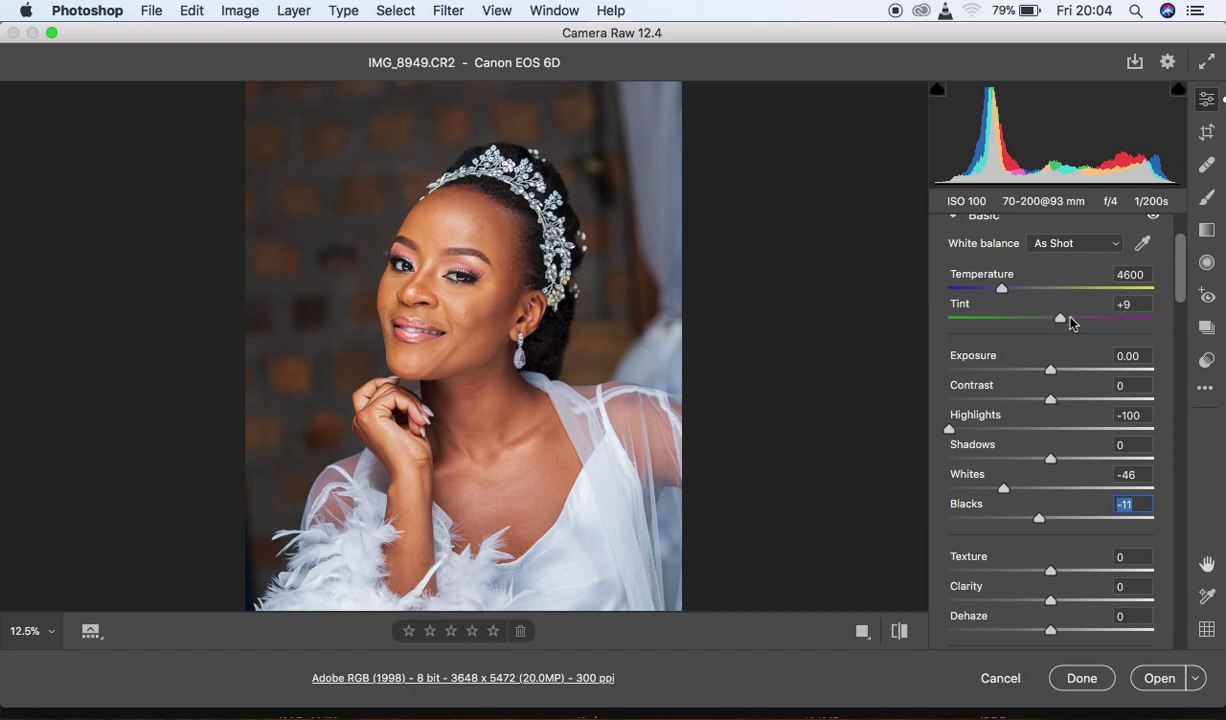
pyautogui.moveTo(1060, 318); pyautogui.dragTo(1056, 320)
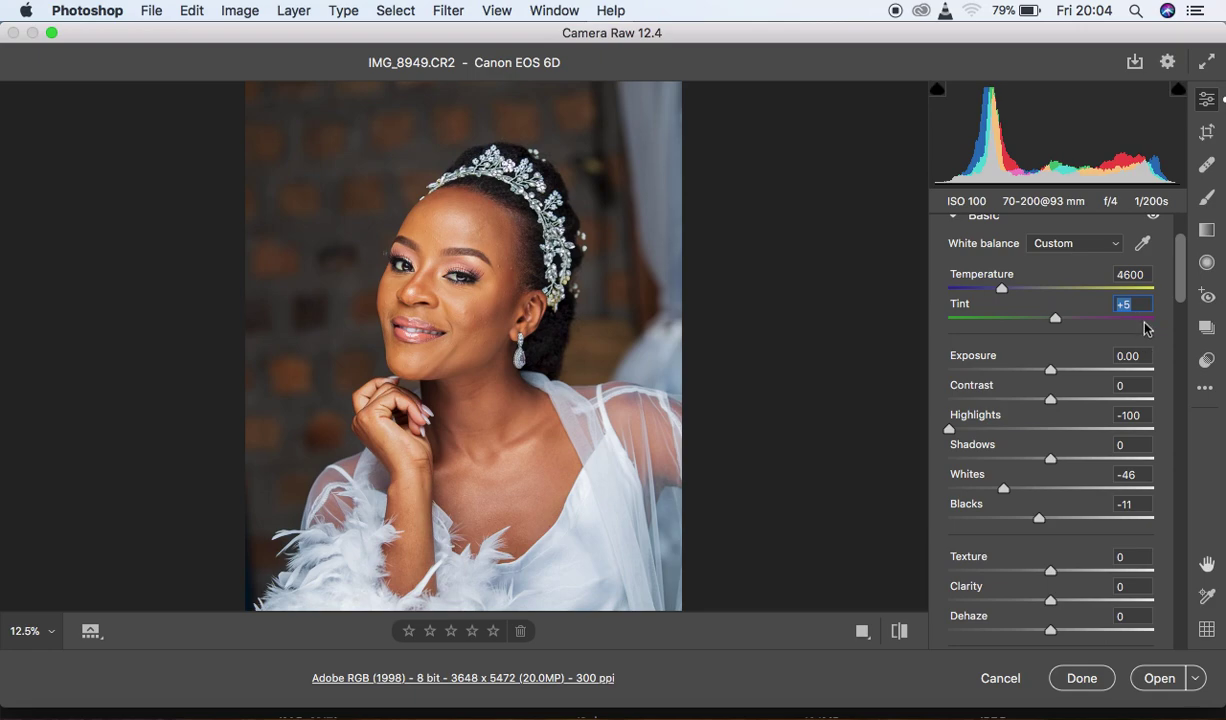
pyautogui.click(1056, 319)
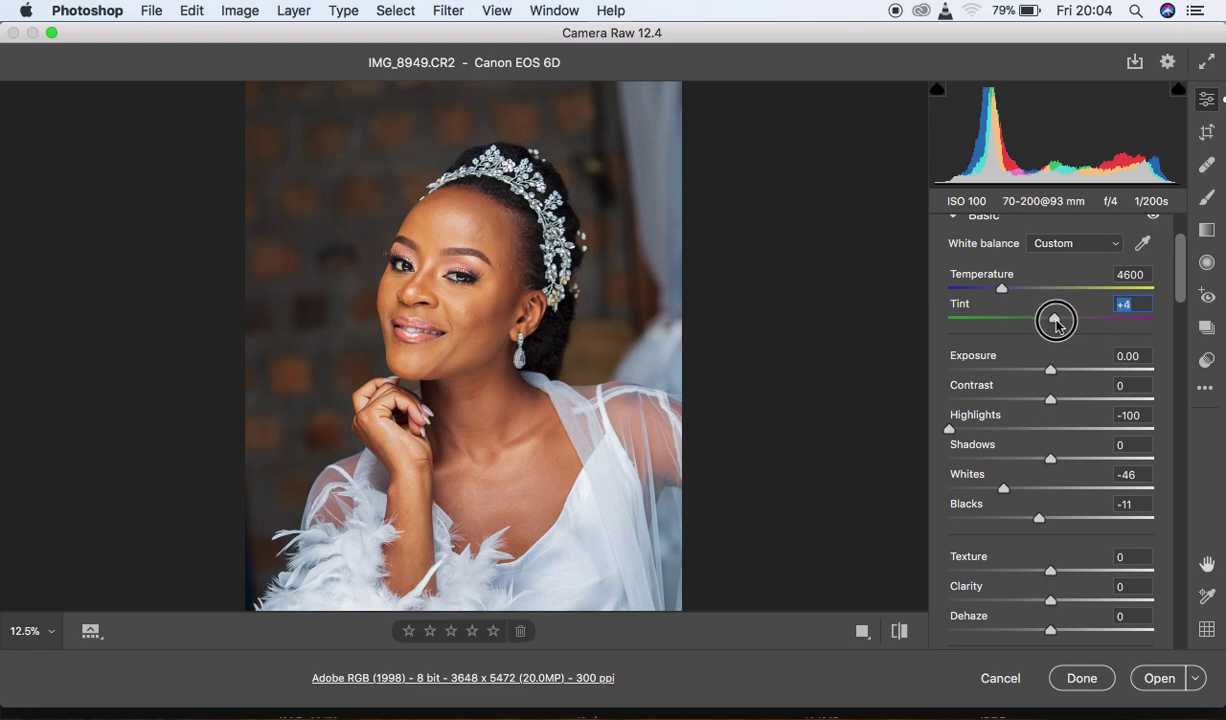
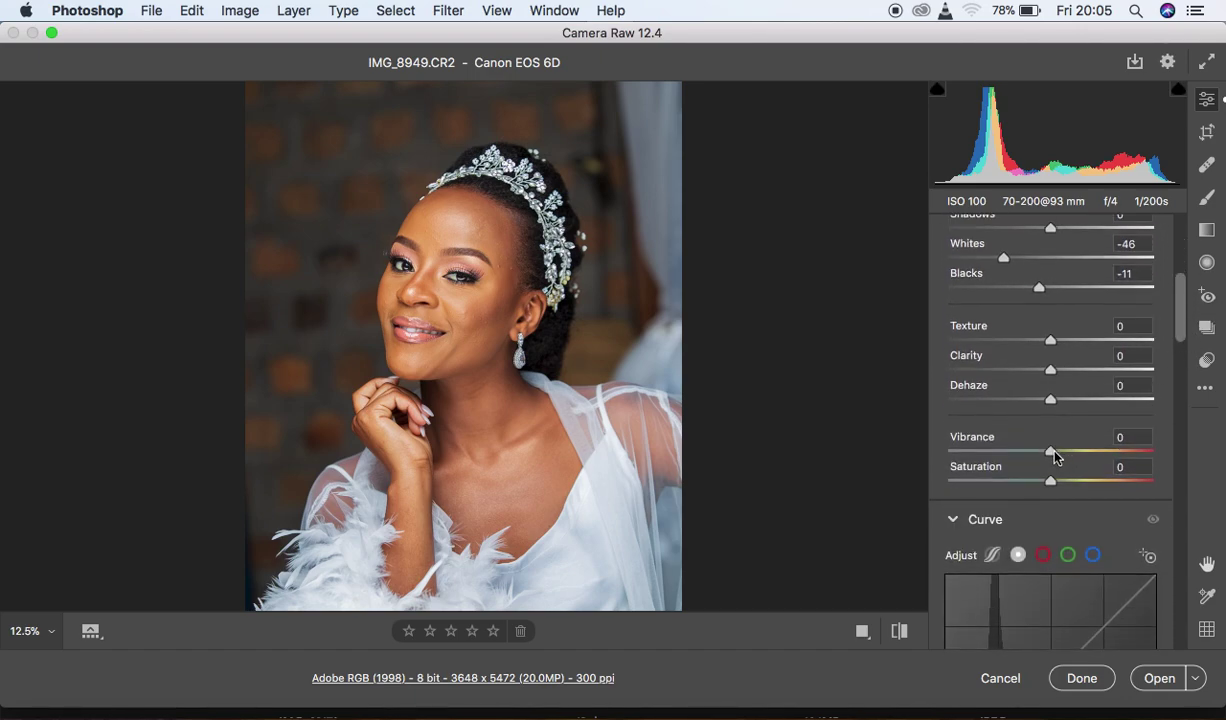
# Try Vibrance at -7, -25 and +25, and reset it to 0
pyautogui.moveTo(1052, 453); pyautogui.dragTo(1047, 456)
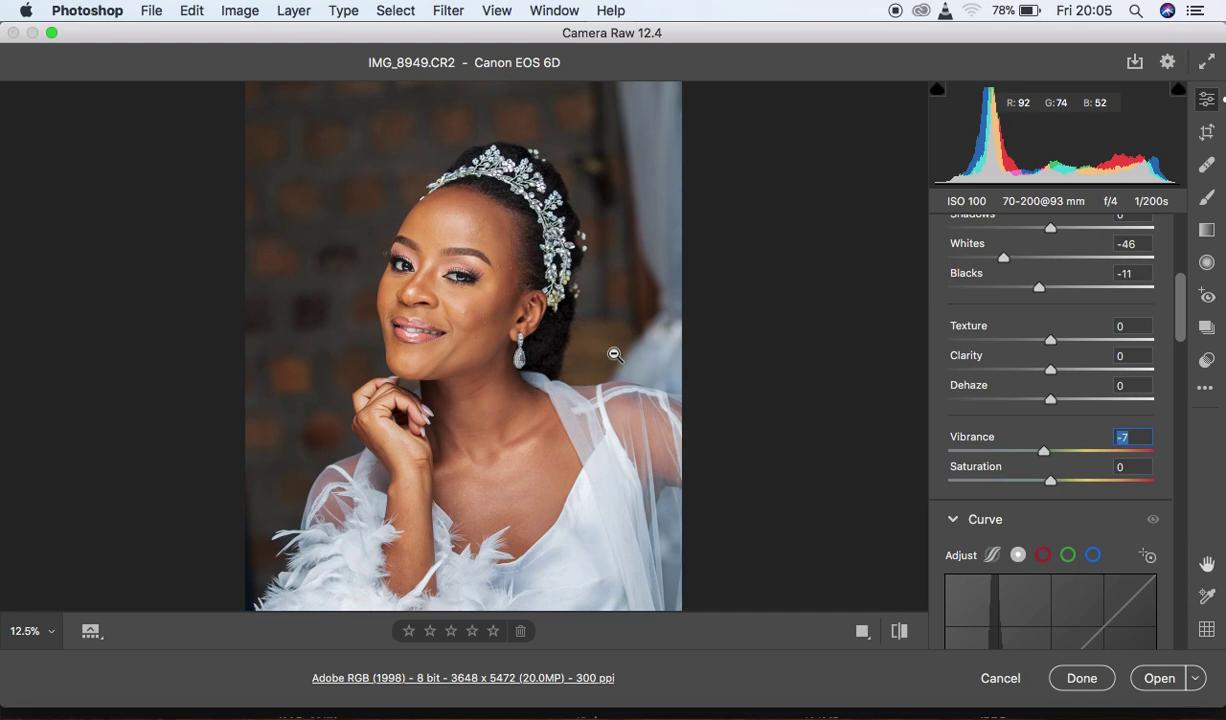
pyautogui.click(1040, 453)
pyautogui.moveTo(1040, 455)
pyautogui.mouseDown()
pyautogui.moveTo(992, 452)
pyautogui.moveTo(1028, 455)
pyautogui.mouseUp()
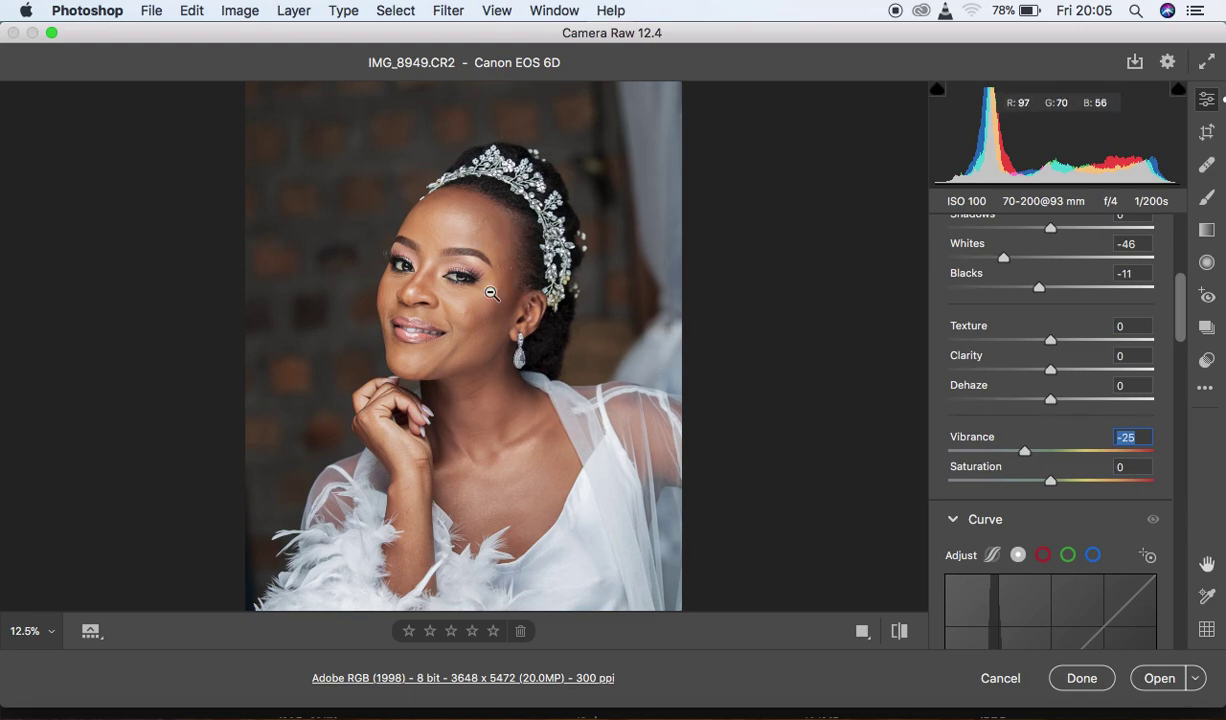
pyautogui.moveTo(988, 446); pyautogui.dragTo(1077, 459)
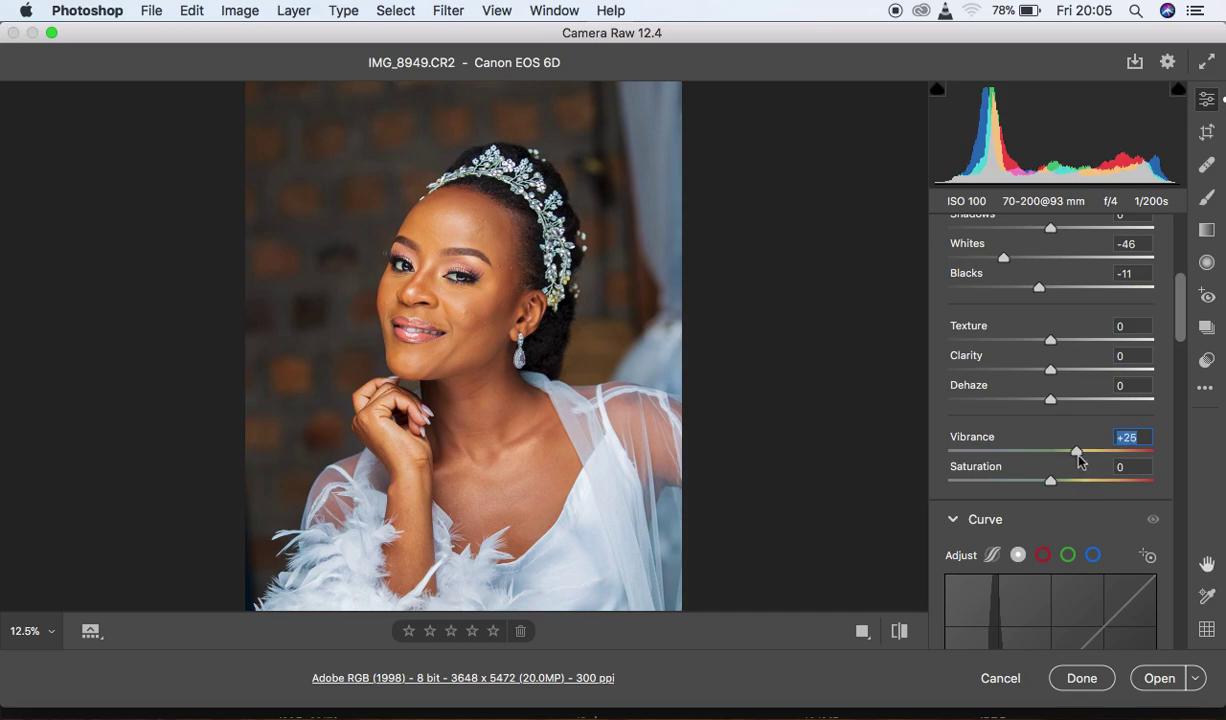
pyautogui.moveTo(1078, 456); pyautogui.dragTo(1074, 457)
pyautogui.doubleClick(1072, 452)
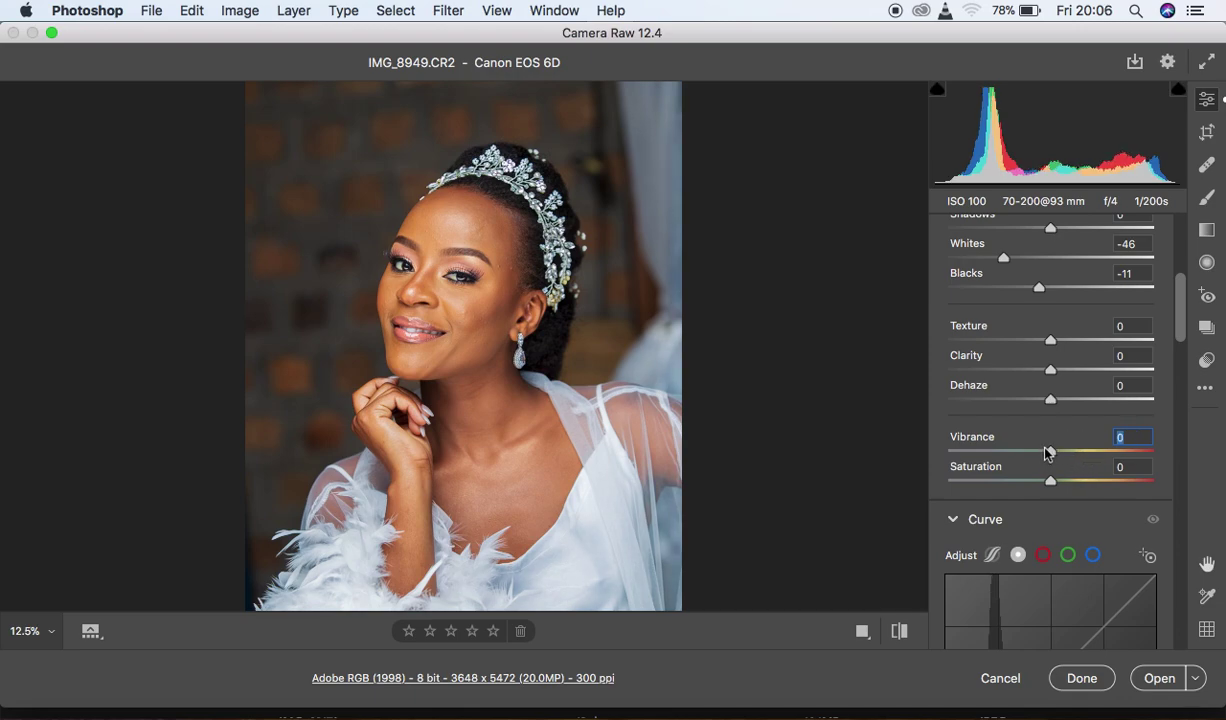
# Set Vibrance to -9 and compare the portrait with its original settings
pyautogui.click(1050, 452)
pyautogui.moveTo(1050, 452)
pyautogui.mouseDown()
pyautogui.moveTo(1029, 452)
pyautogui.moveTo(1040, 454)
pyautogui.mouseUp()
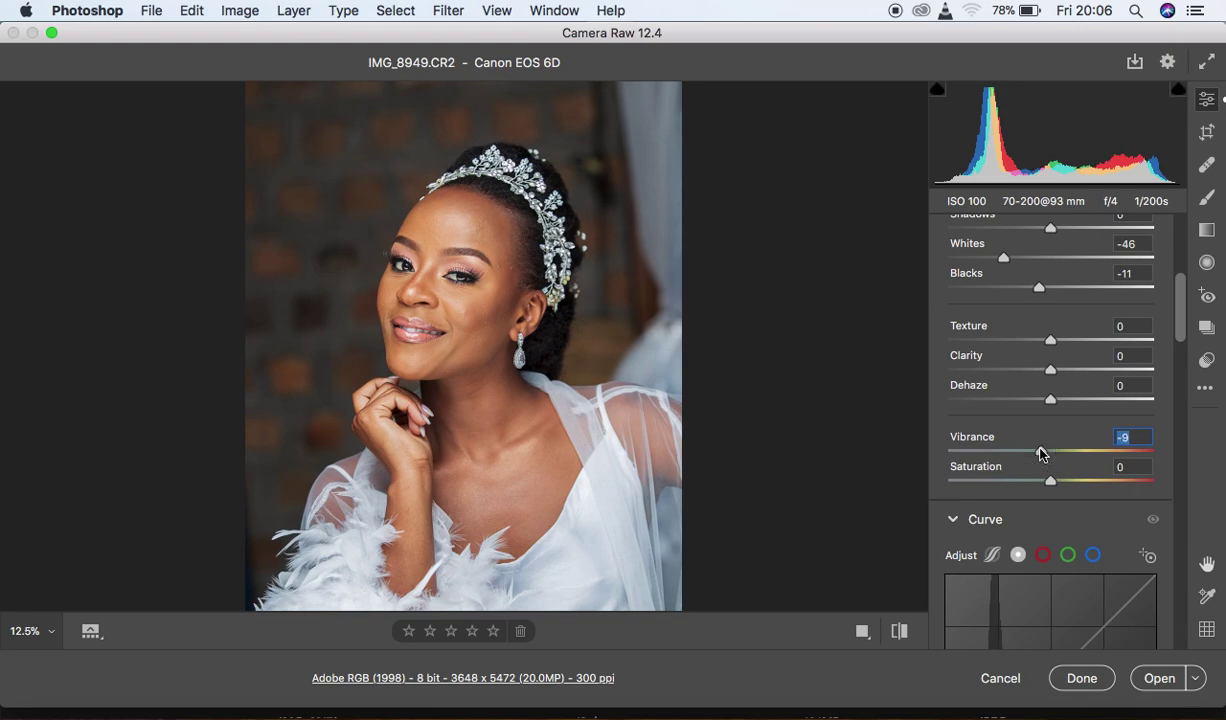
pyautogui.click(903, 631)
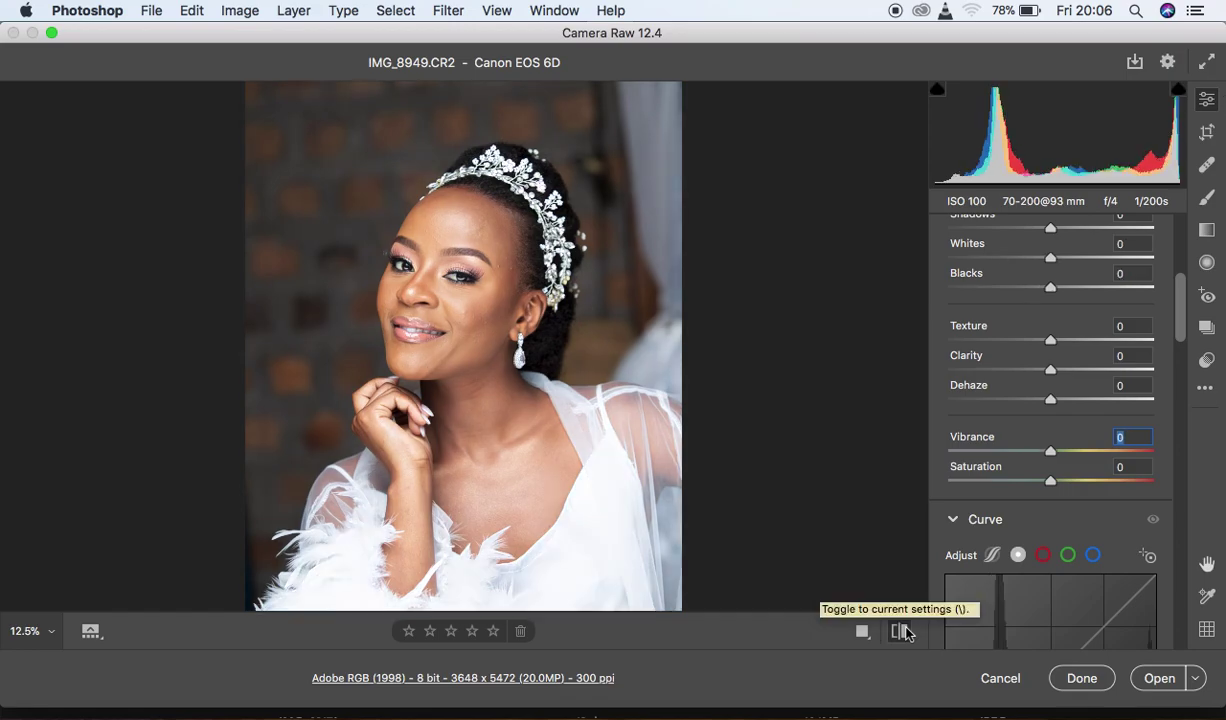
pyautogui.click(903, 631)
pyautogui.click(903, 631)
pyautogui.click(903, 631)
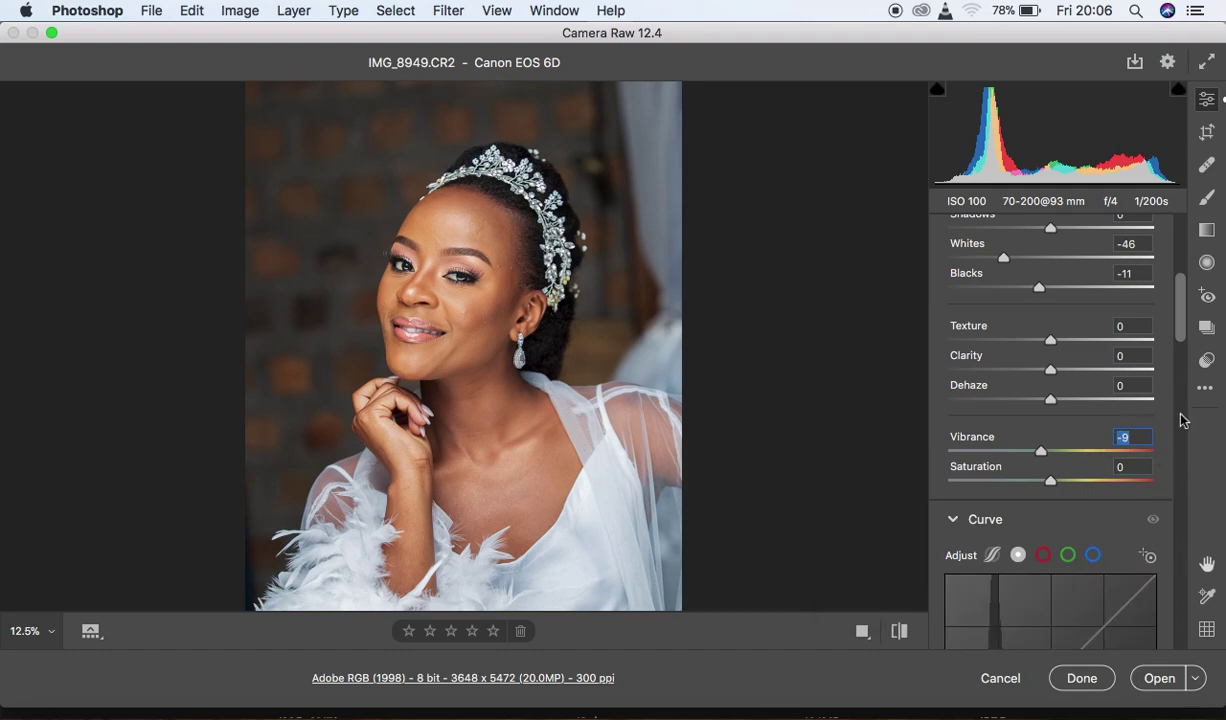
# Raise the photo's Clarity to +4
pyautogui.moveTo(1055, 366); pyautogui.dragTo(1058, 374)
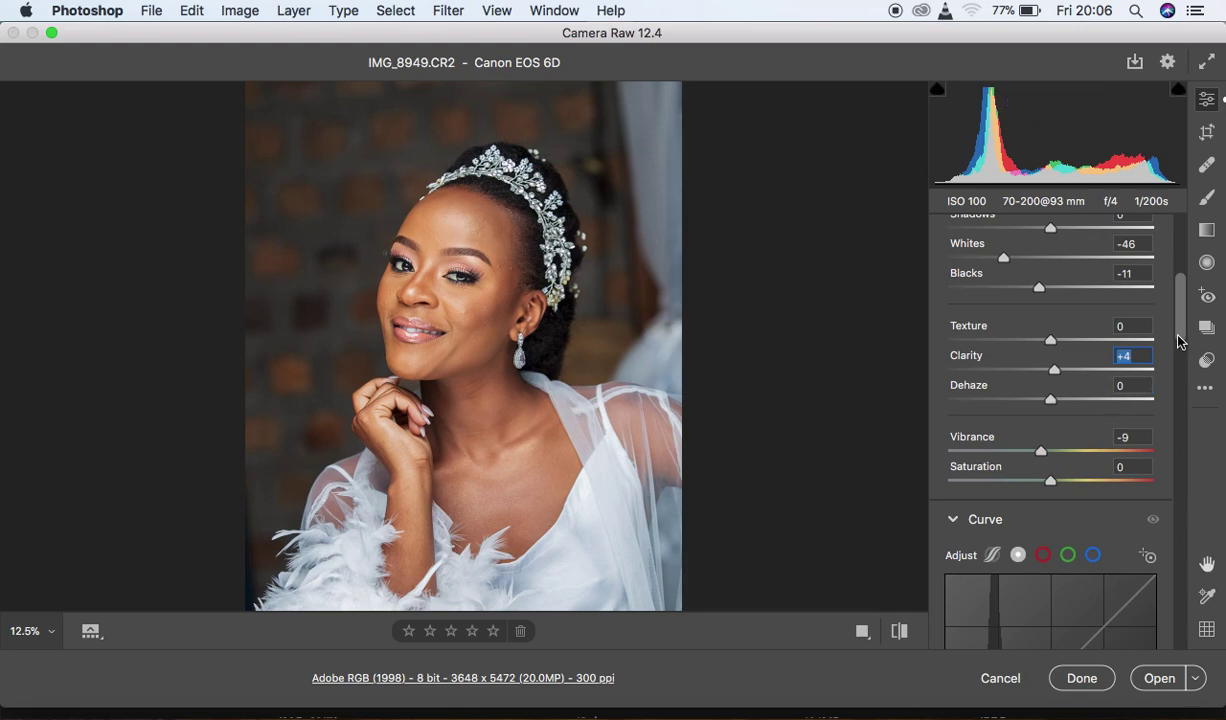
pyautogui.moveTo(1178, 342); pyautogui.dragTo(1178, 268)
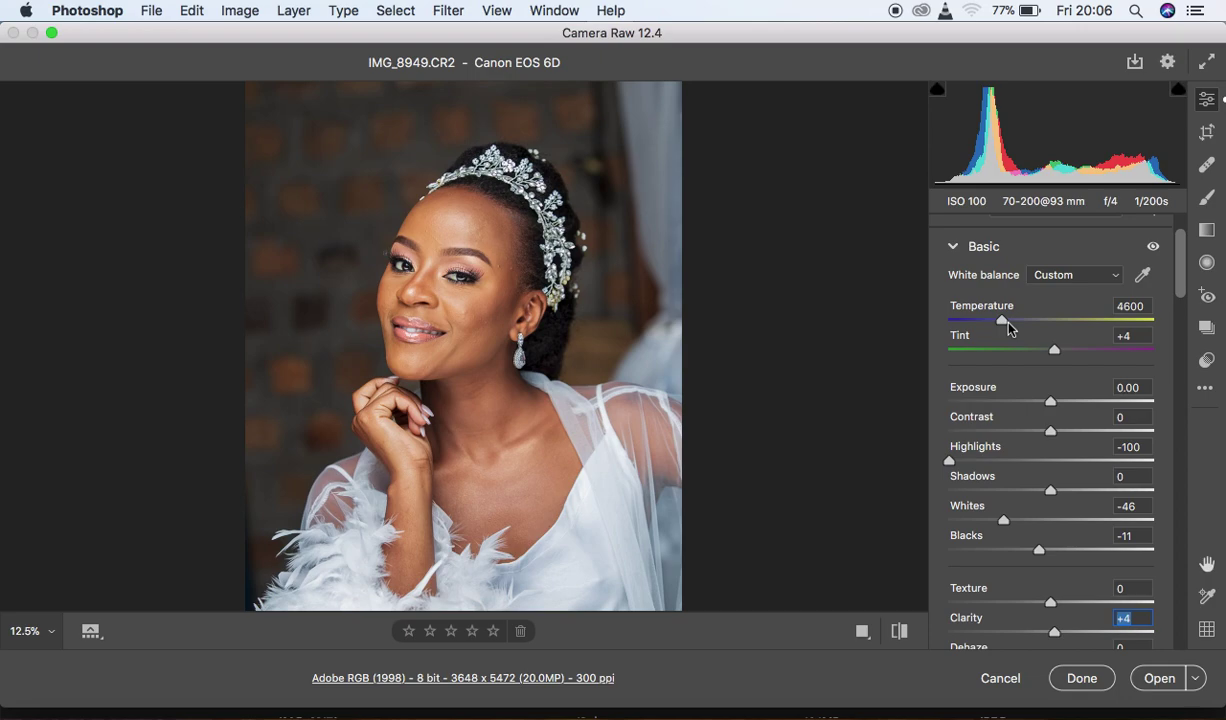
# Set the white balance Temperature to 4550 and compare the portrait with its original settings
pyautogui.moveTo(1002, 321); pyautogui.dragTo(1006, 327)
pyautogui.moveTo(1003, 324); pyautogui.dragTo(1000, 320)
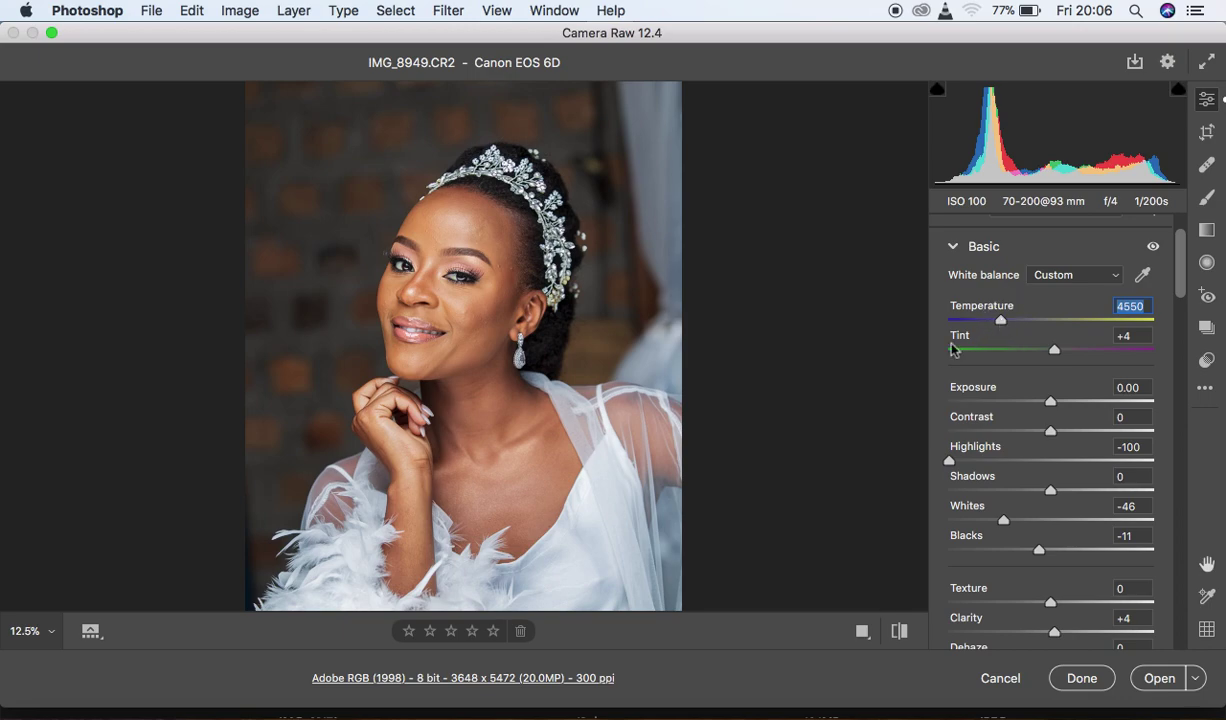
pyautogui.click(899, 632)
pyautogui.click(899, 632)
pyautogui.click(899, 632)
pyautogui.click(899, 632)
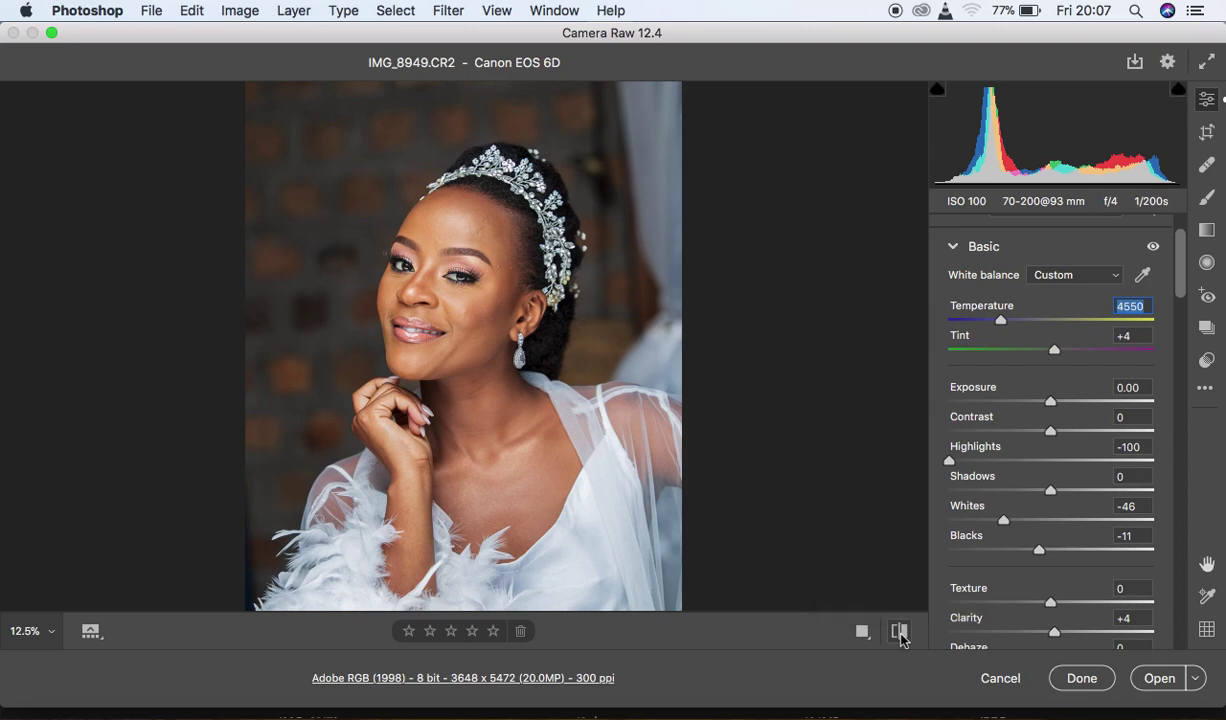
# Try Shadows at +99, set it to +7, and compare the portrait before and after the edits
pyautogui.moveTo(1176, 274); pyautogui.dragTo(1185, 419)
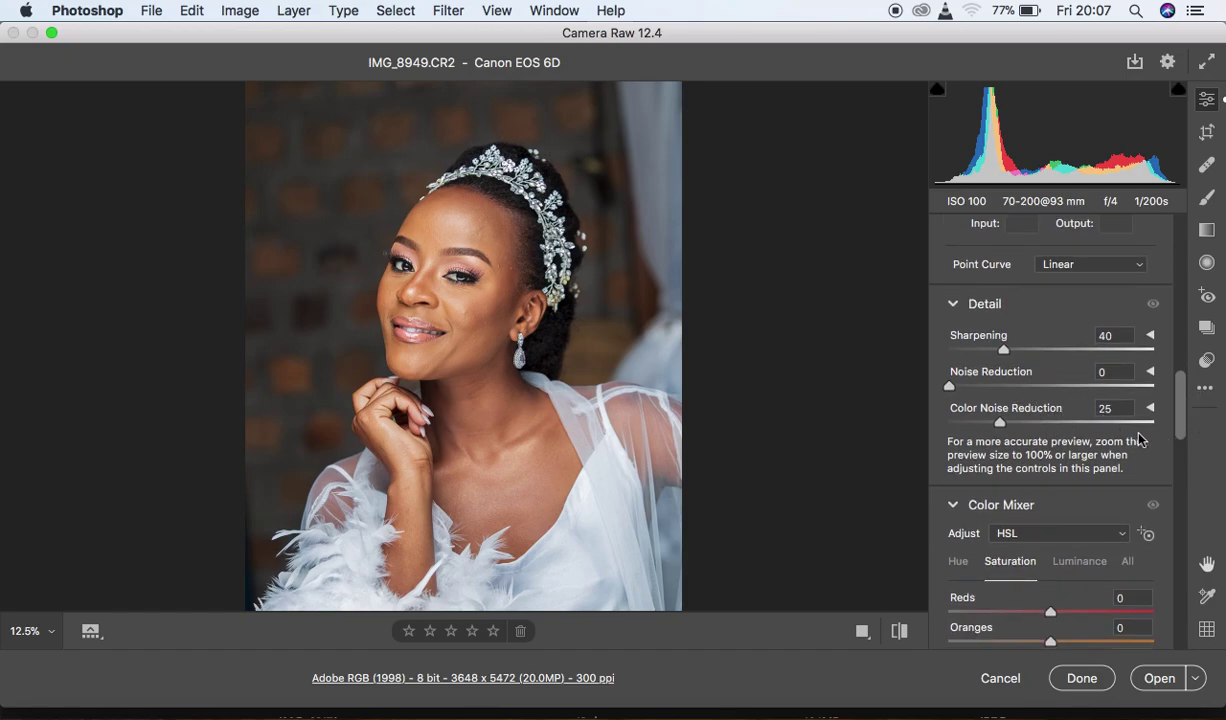
pyautogui.moveTo(1178, 422); pyautogui.dragTo(1175, 313)
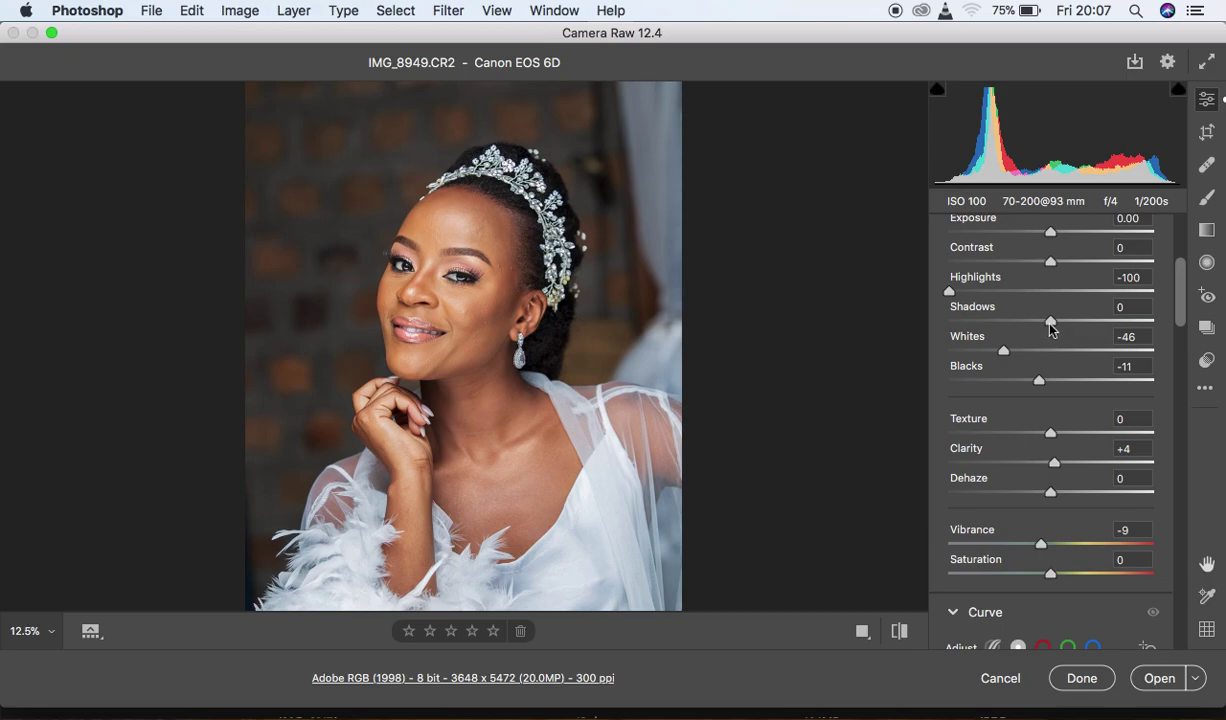
pyautogui.moveTo(1050, 325); pyautogui.dragTo(1151, 321)
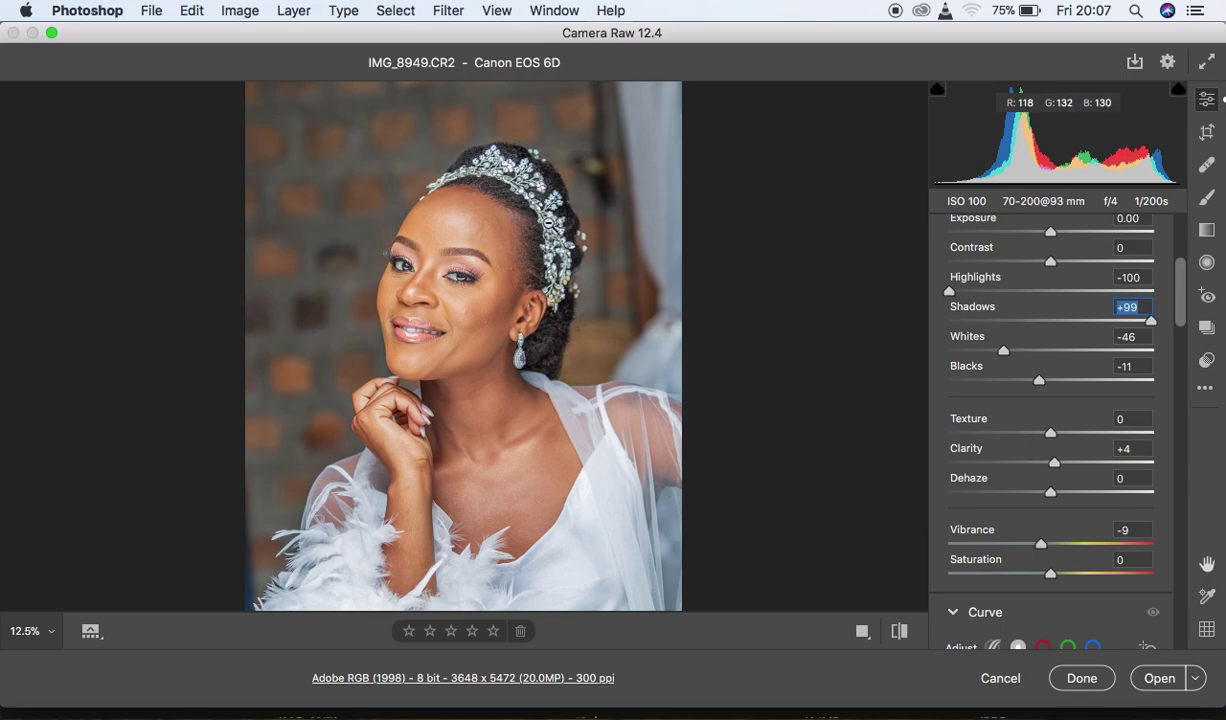
pyautogui.moveTo(1150, 320); pyautogui.dragTo(1061, 325)
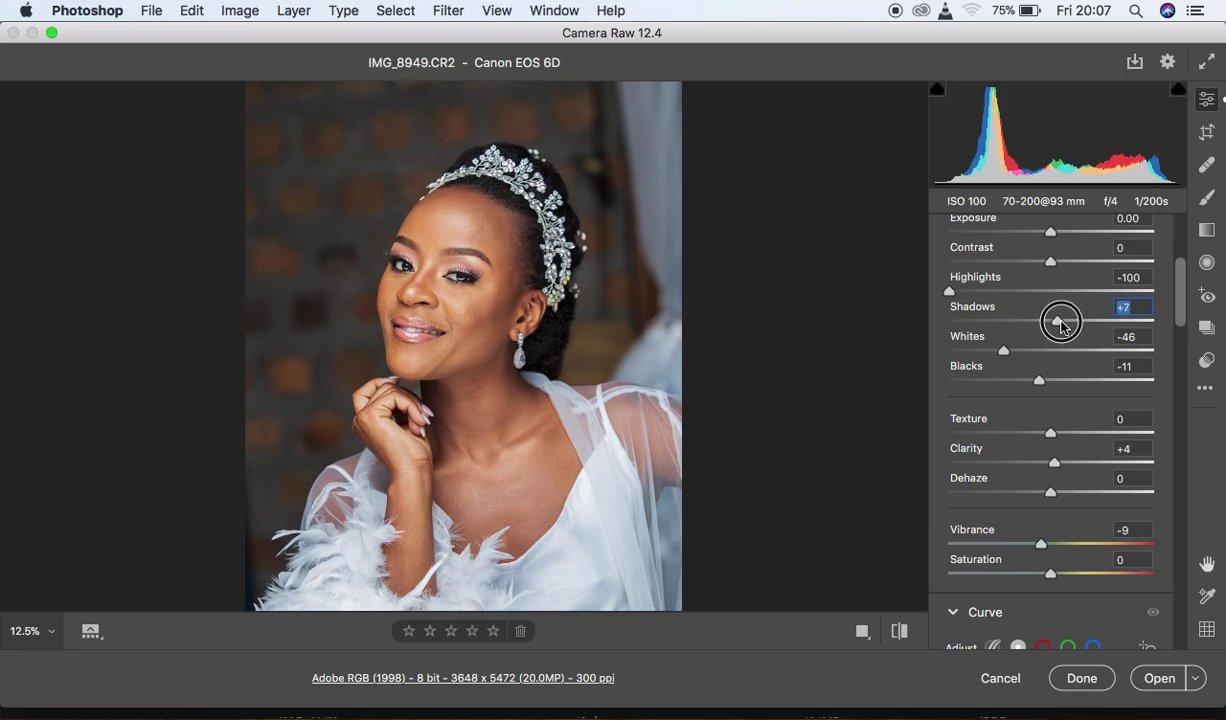
pyautogui.click(901, 632)
pyautogui.click(901, 632)
pyautogui.click(901, 632)
pyautogui.click(901, 632)
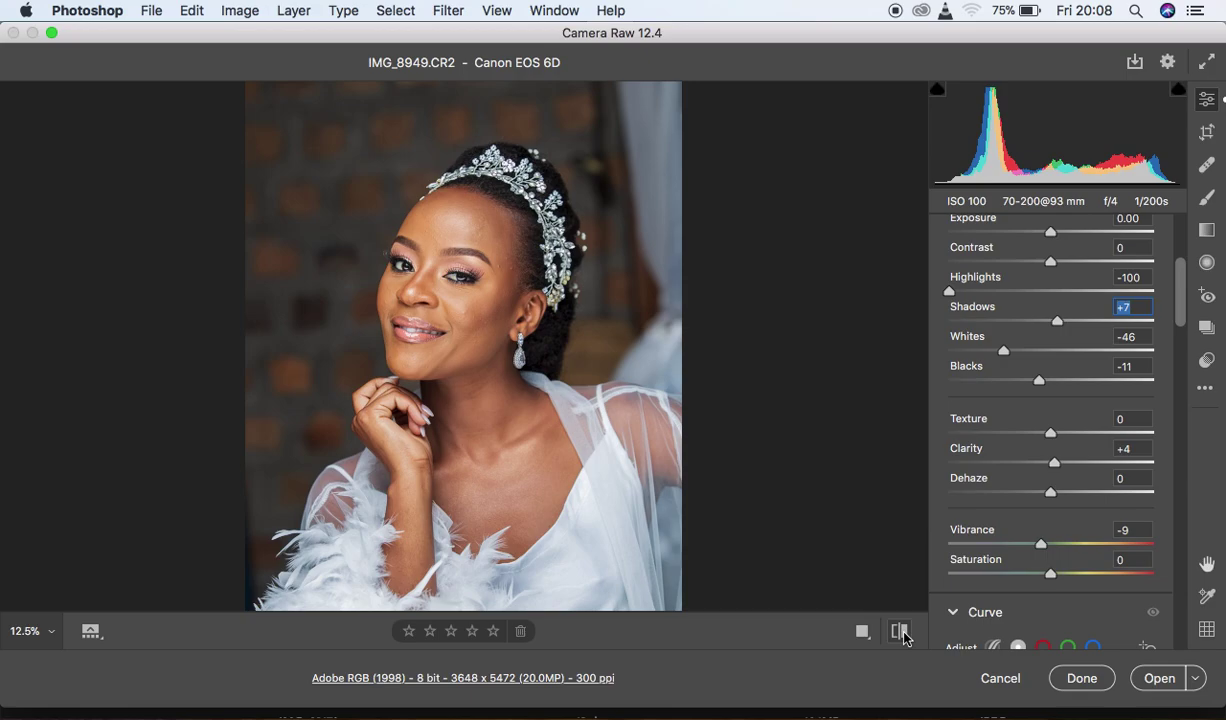
pyautogui.click(900, 631)
pyautogui.click(900, 631)
pyautogui.click(1202, 390)
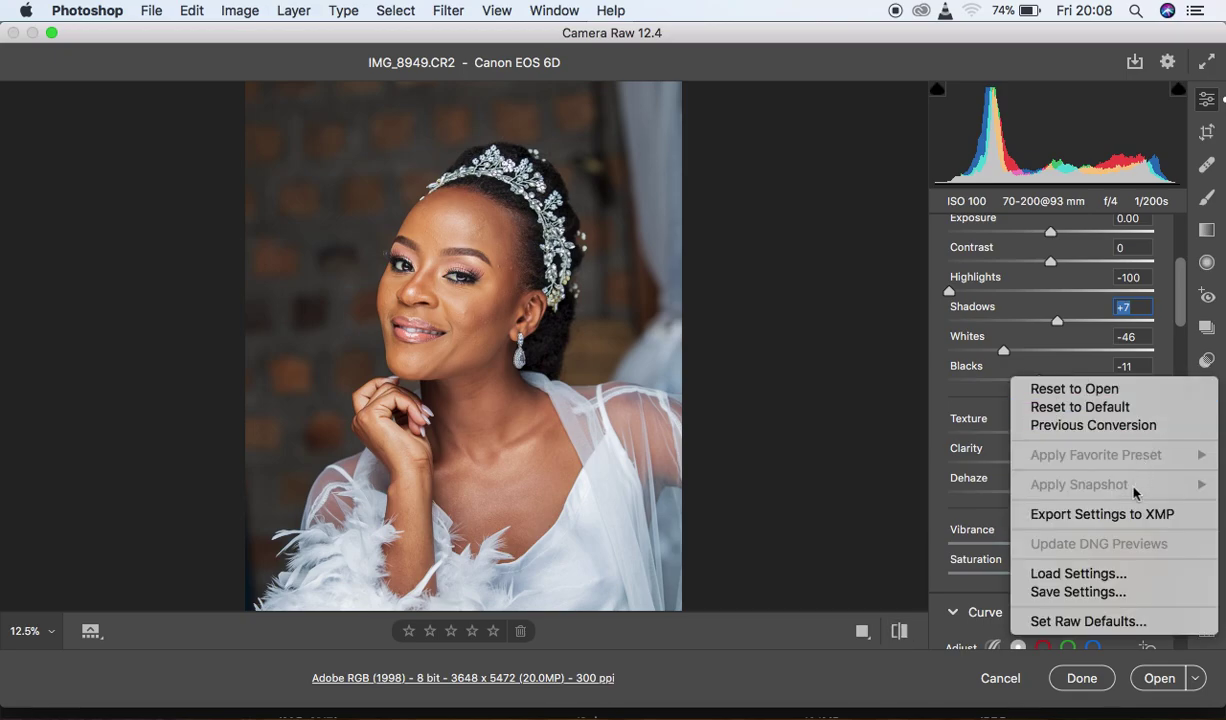
pyautogui.click(1117, 591)
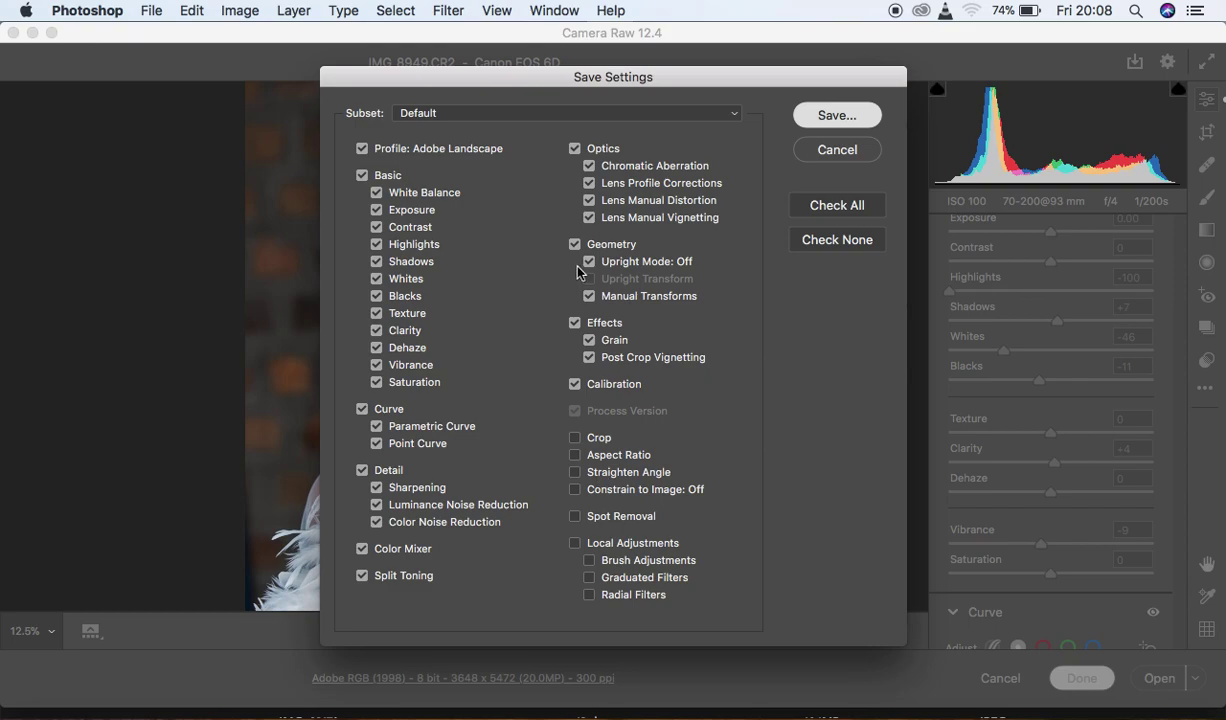
pyautogui.press('Return')
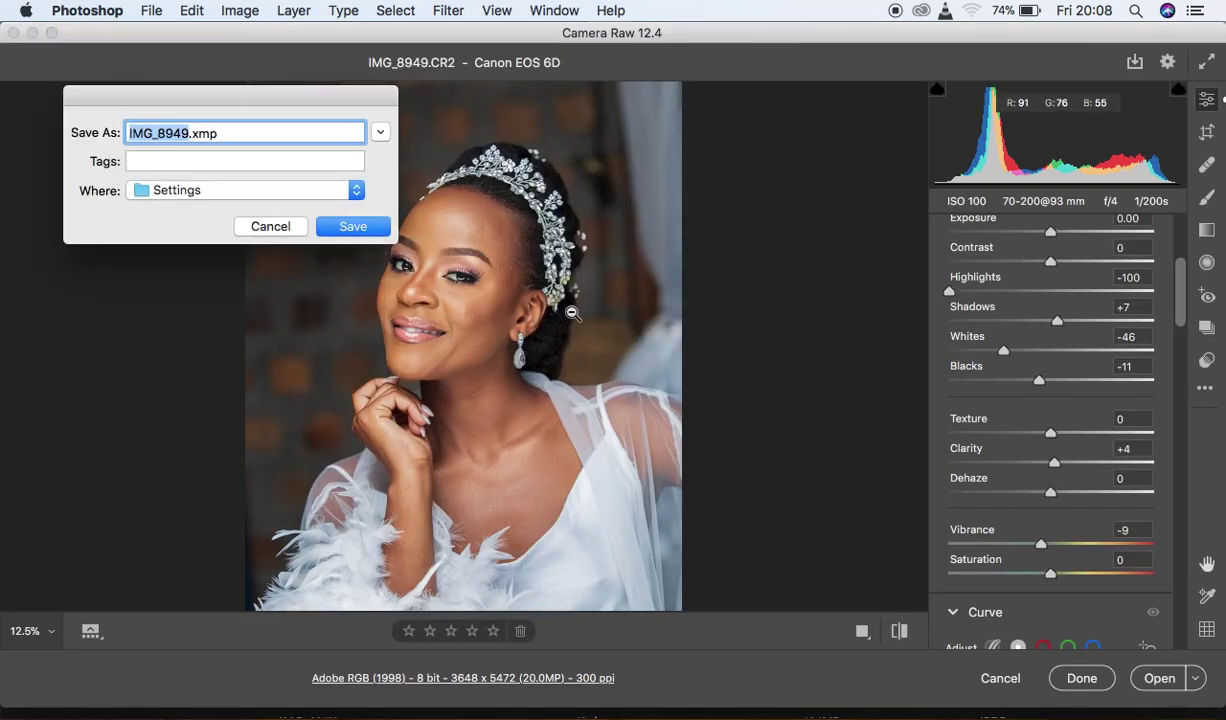
pyautogui.click(279, 223)
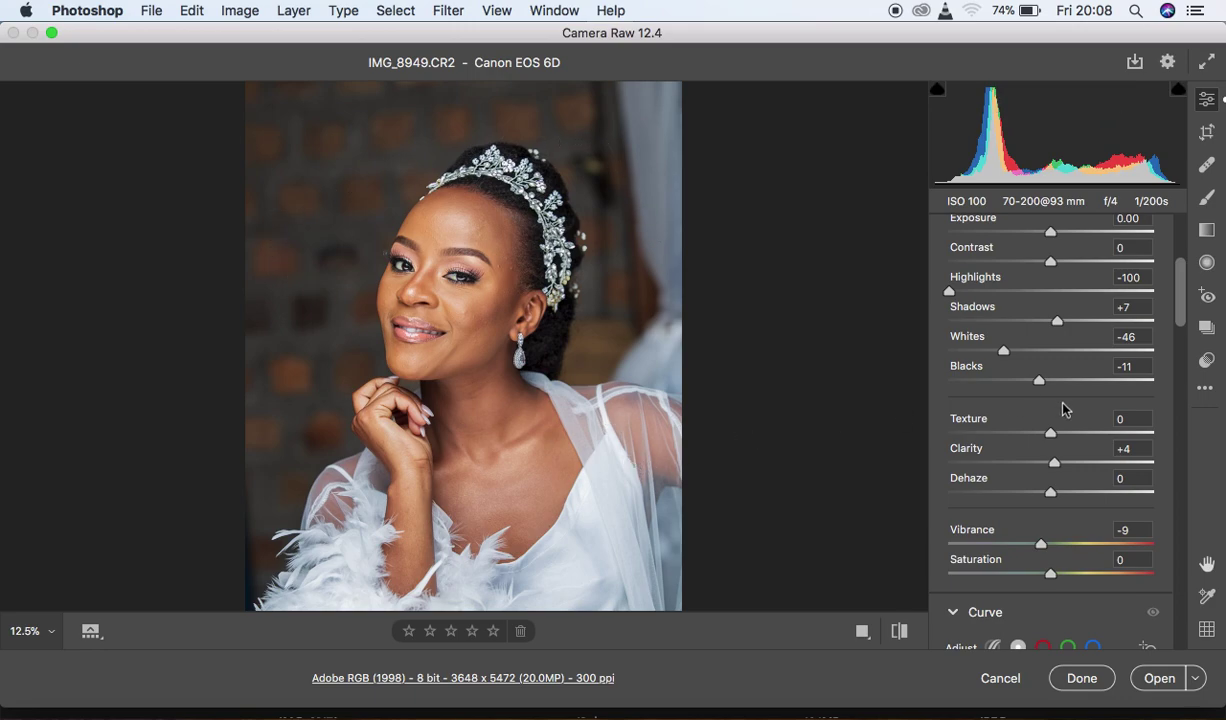
pyautogui.click(1207, 390)
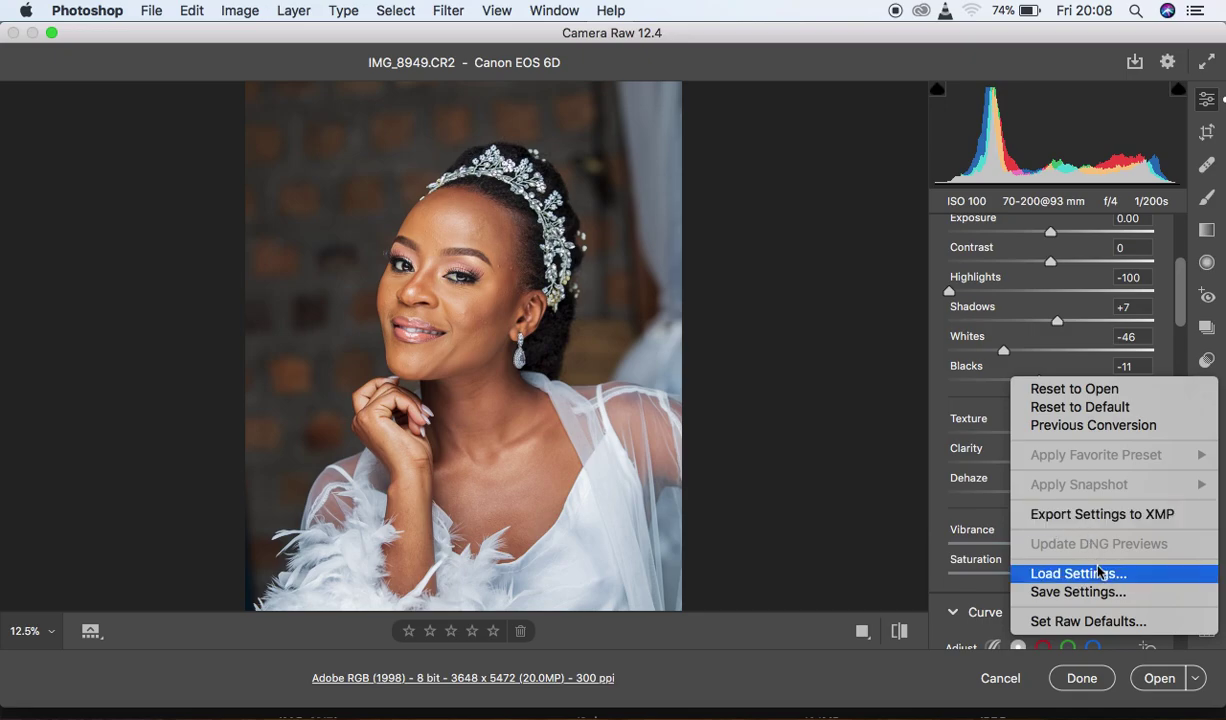
pyautogui.click(792, 440)
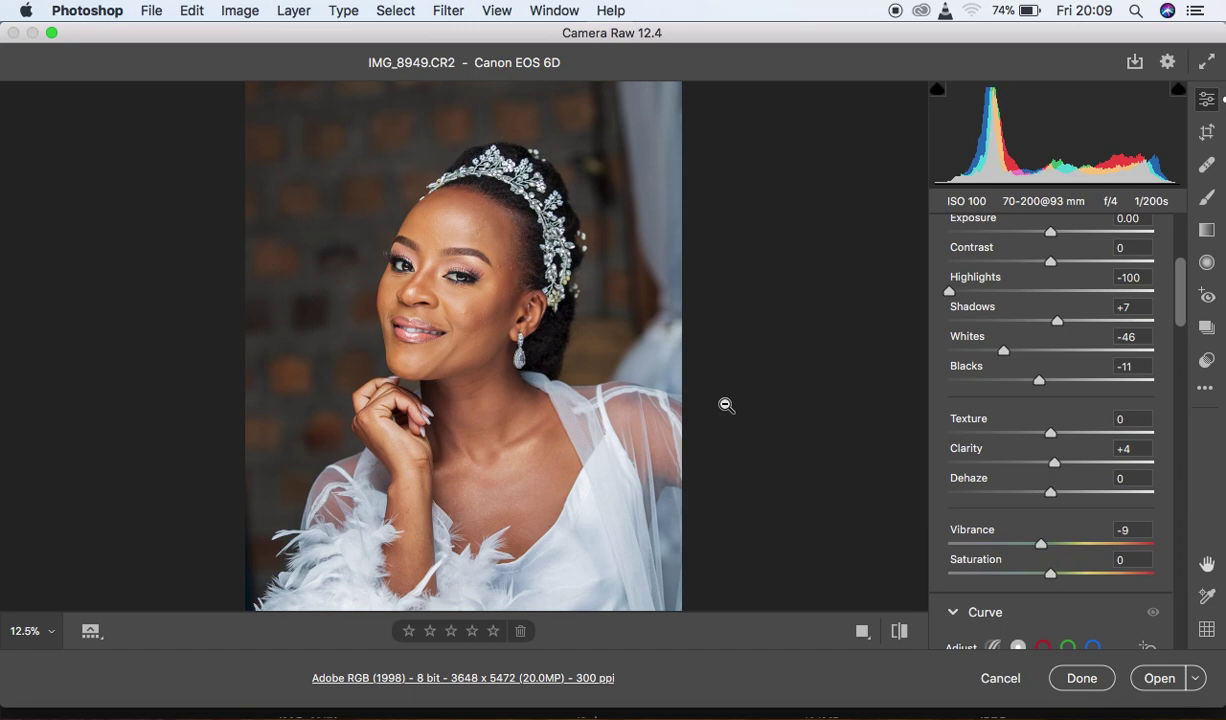
# Compare the finished color grade of the bridal portrait with the unedited original several times
pyautogui.click(897, 633)
pyautogui.click(897, 633)
pyautogui.click(897, 633)
pyautogui.click(897, 633)
pyautogui.click(897, 633)
pyautogui.click(897, 633)
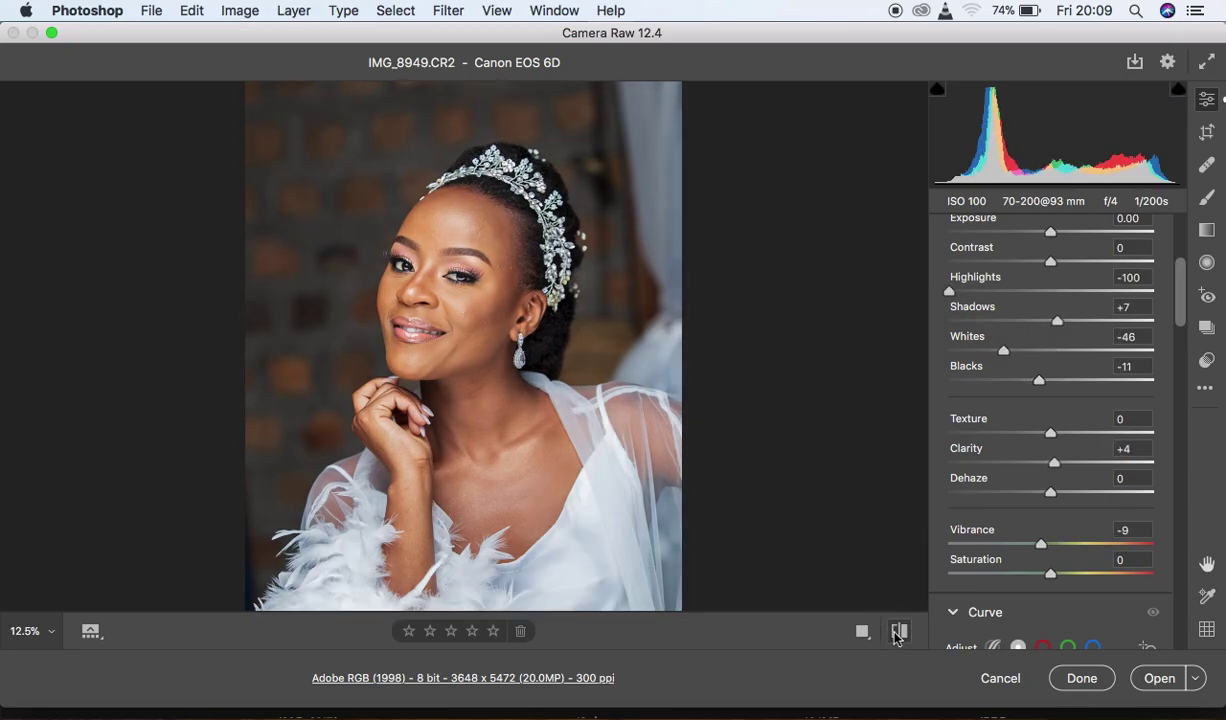